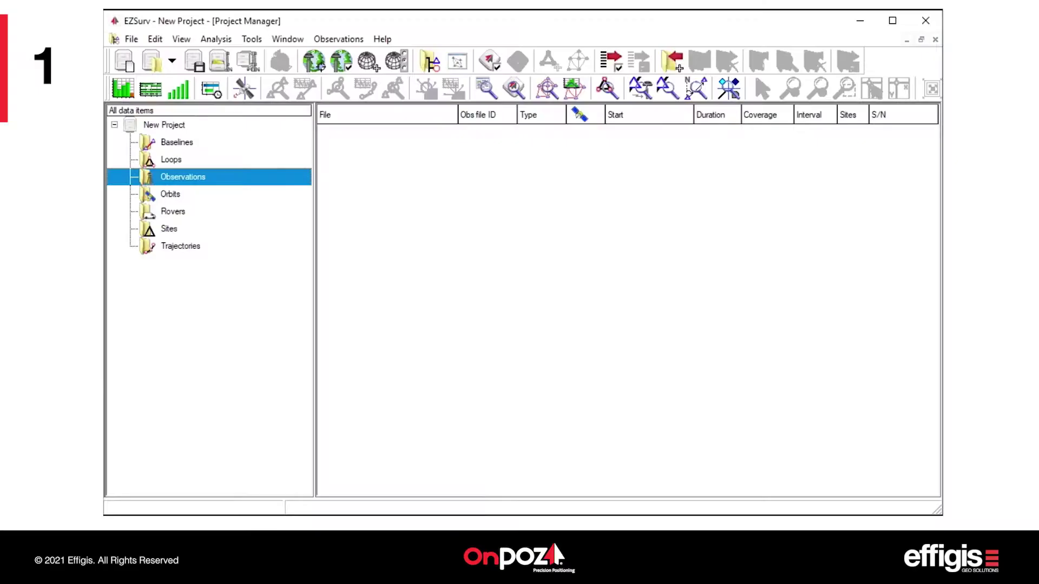
Close the current project and change the default processing mask angle from 10 to 15
{"action": "left_click", "coordinate": [134, 42]}
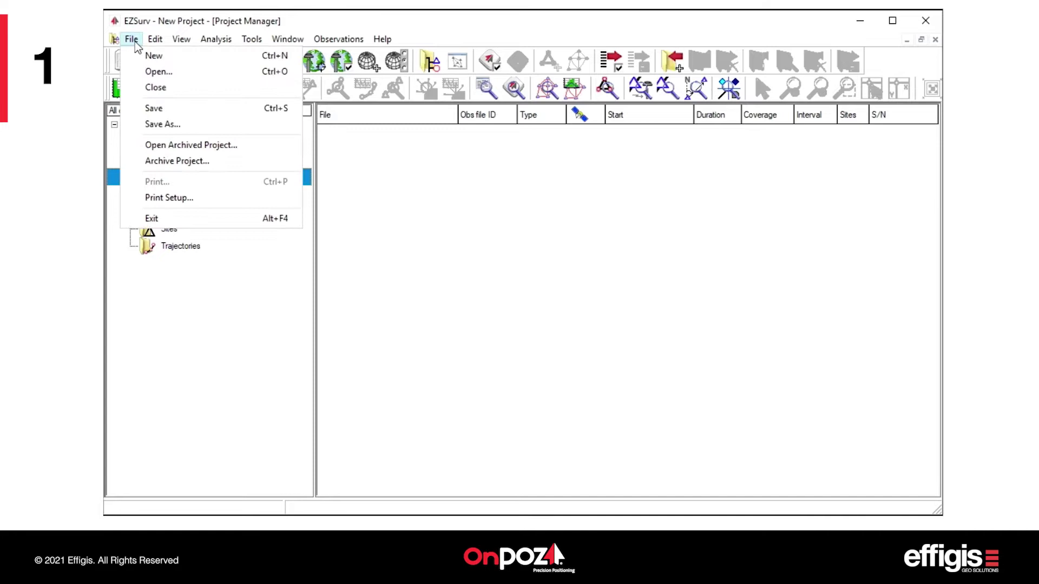
{"action": "left_click", "coordinate": [157, 88]}
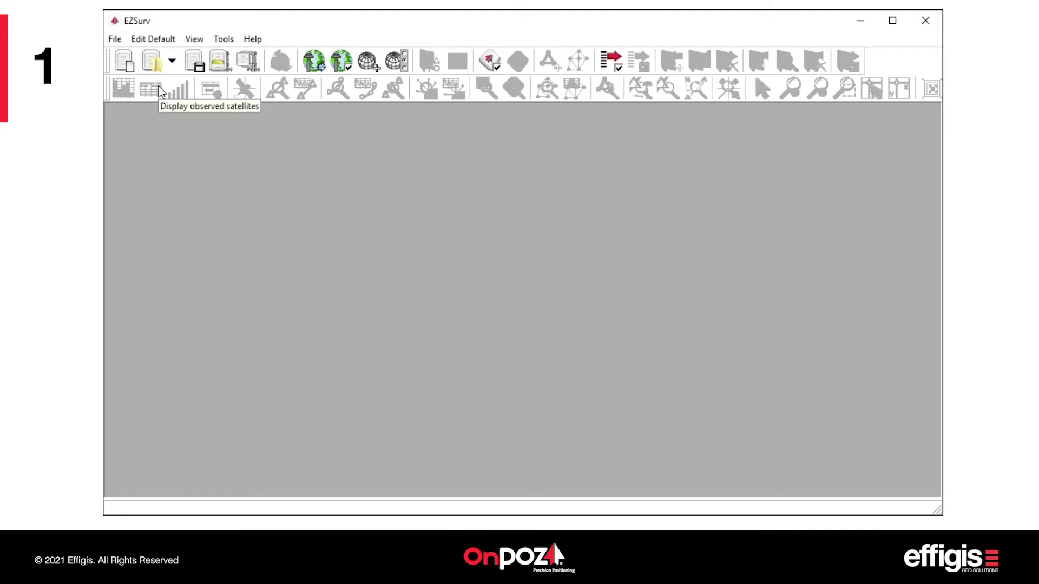
{"action": "left_click", "coordinate": [165, 42]}
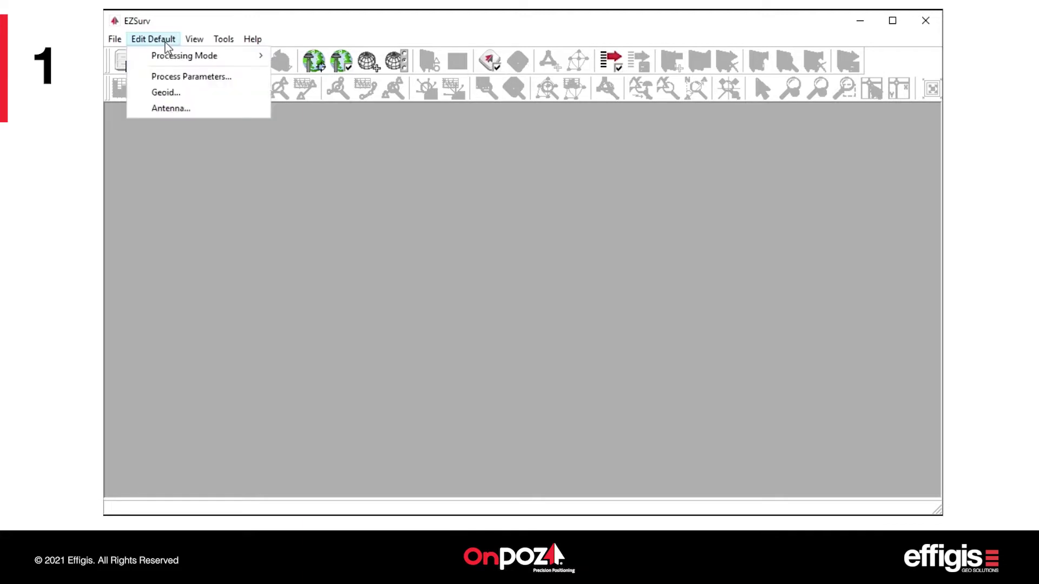
{"action": "left_click", "coordinate": [180, 78]}
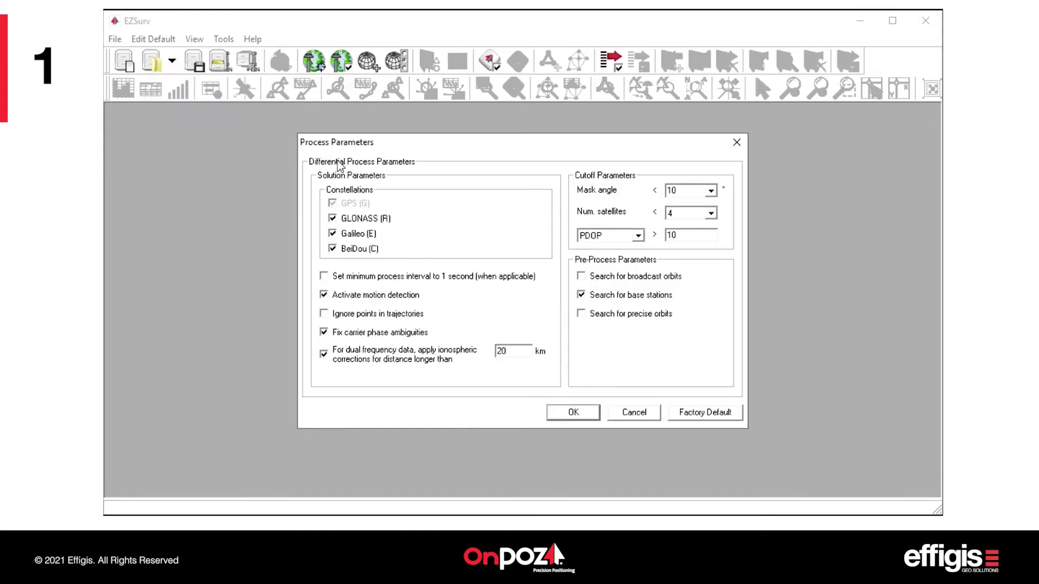
{"action": "left_click", "coordinate": [711, 191]}
{"action": "left_click", "coordinate": [688, 232]}
{"action": "left_click", "coordinate": [581, 414]}
Pick NZGeoid05 under Oceania > New-Zealand as the default geoid, replacing RAF09
{"action": "left_click", "coordinate": [165, 42]}
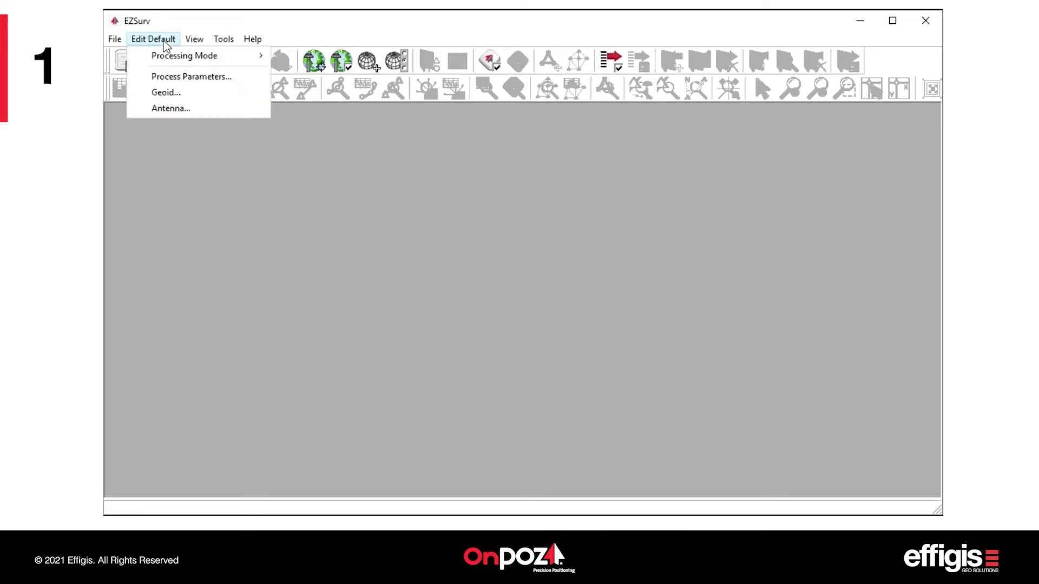
{"action": "left_click", "coordinate": [177, 92]}
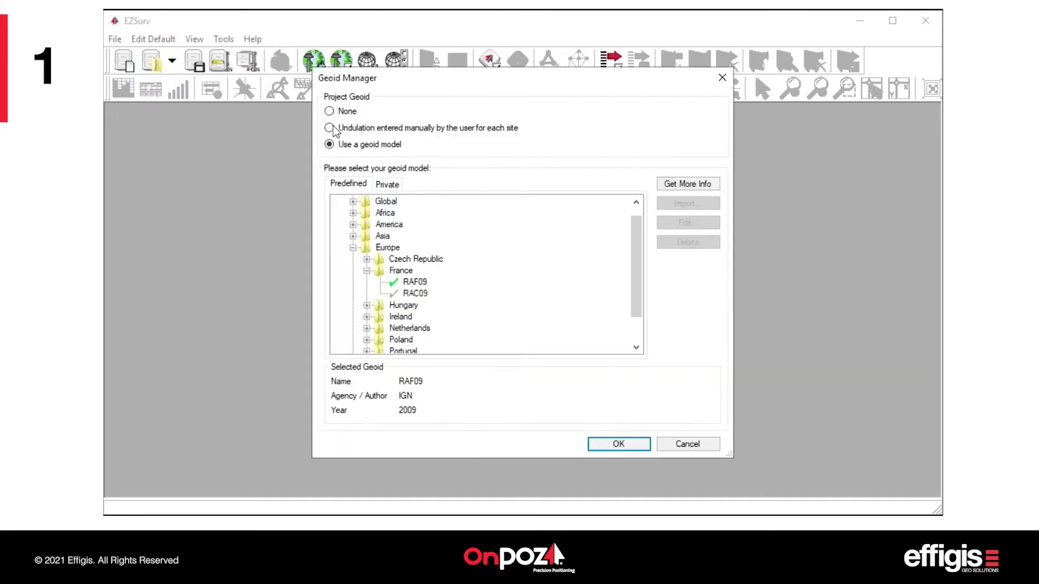
{"action": "left_click_drag", "start_coordinate": [637, 281], "coordinate": [636, 304]}
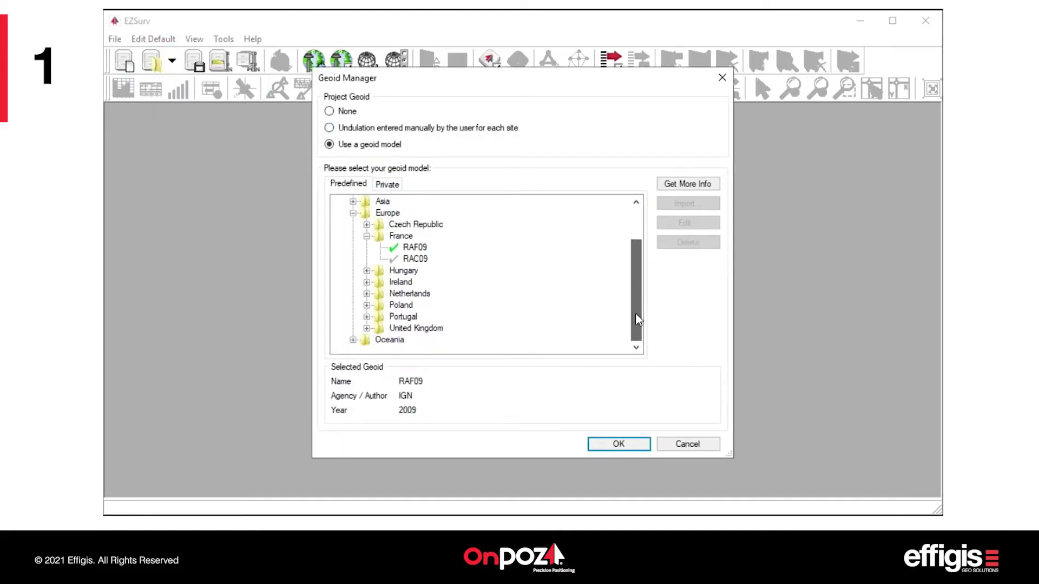
{"action": "left_click", "coordinate": [353, 340]}
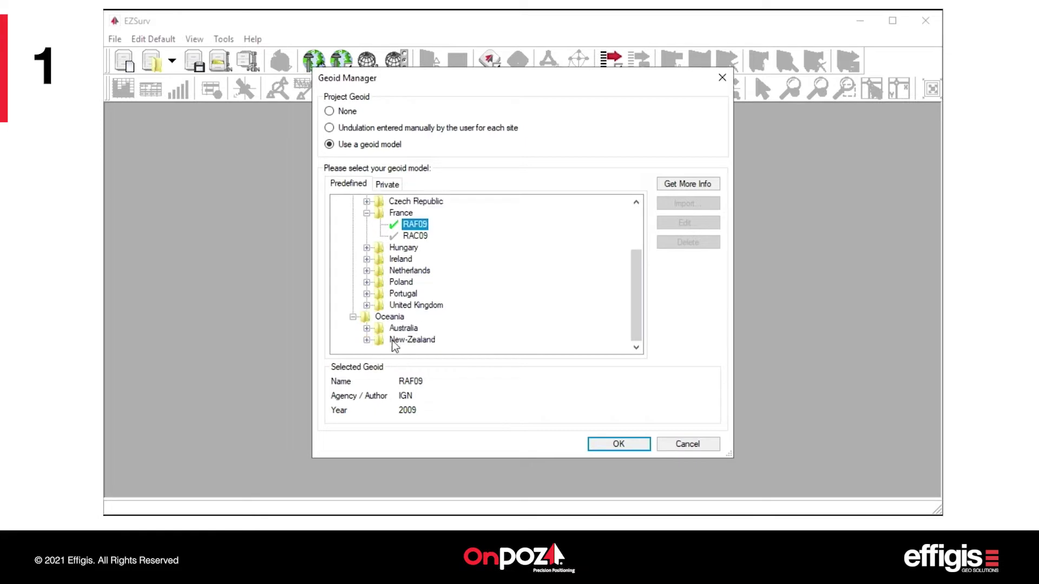
{"action": "left_click", "coordinate": [366, 340]}
{"action": "left_click", "coordinate": [413, 339]}
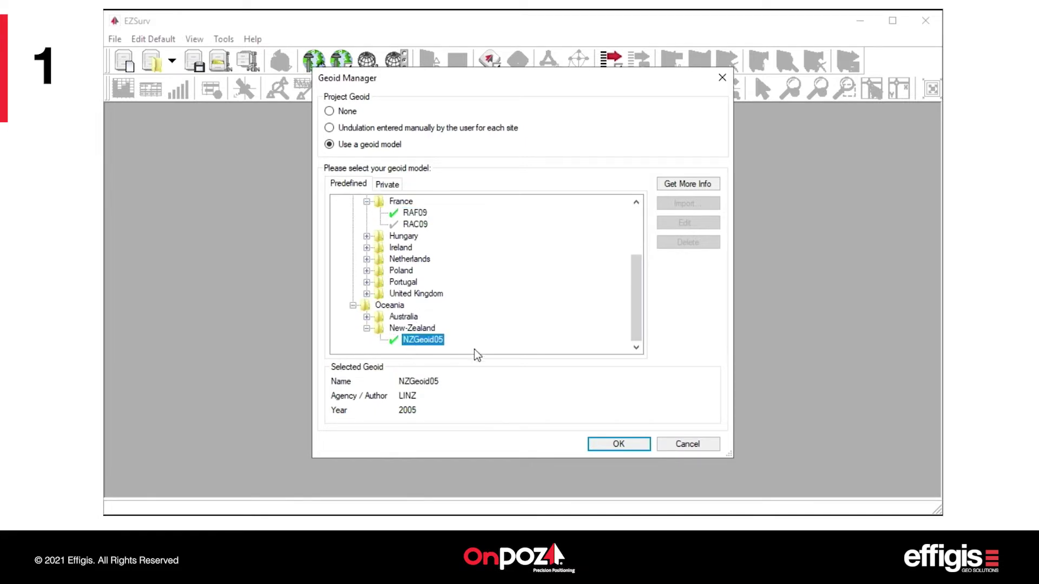
{"action": "left_click", "coordinate": [614, 445]}
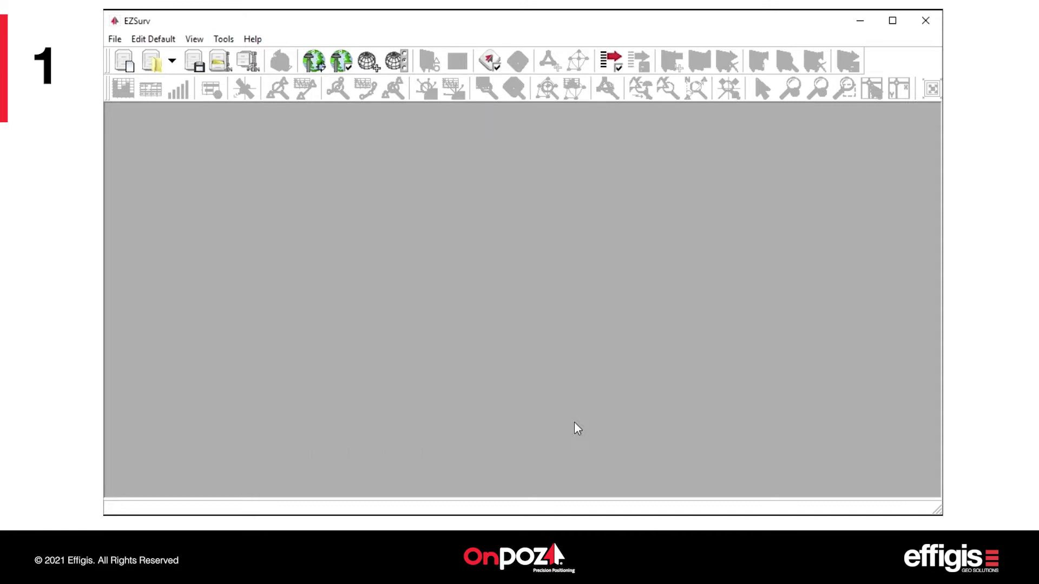
{"action": "left_click", "coordinate": [163, 40]}
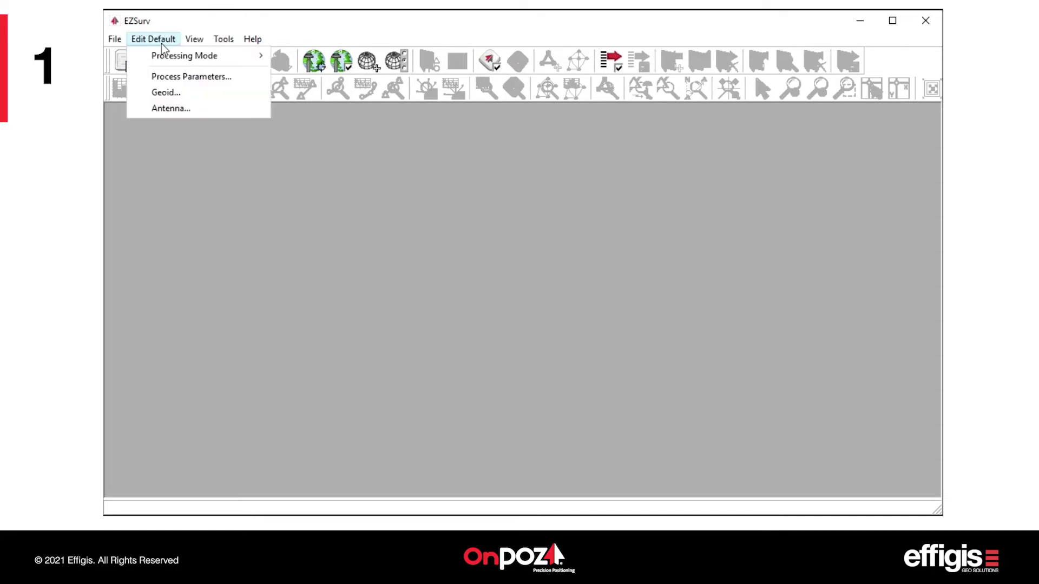
{"action": "left_click", "coordinate": [172, 107]}
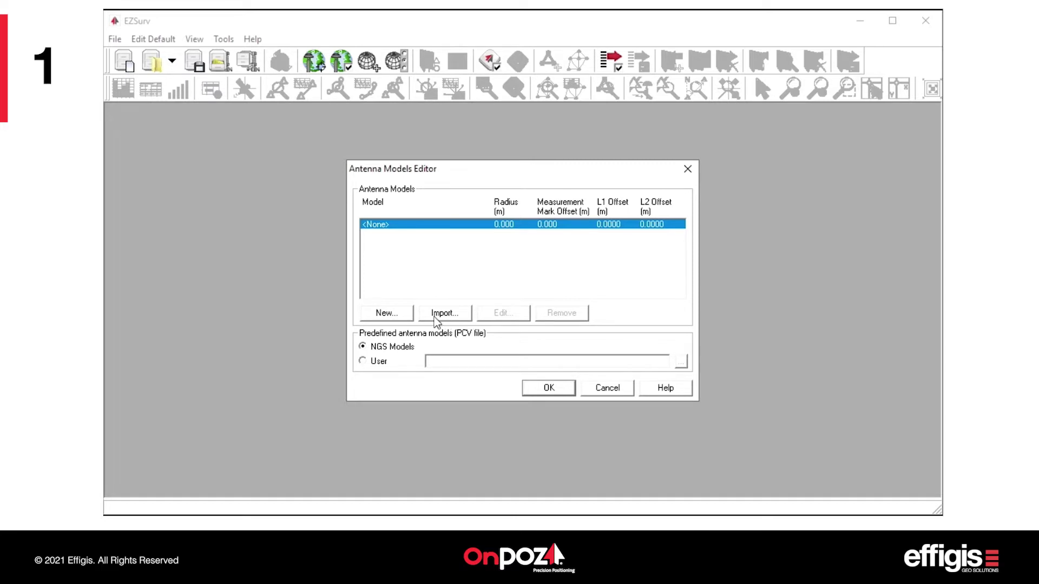
{"action": "left_click", "coordinate": [391, 316]}
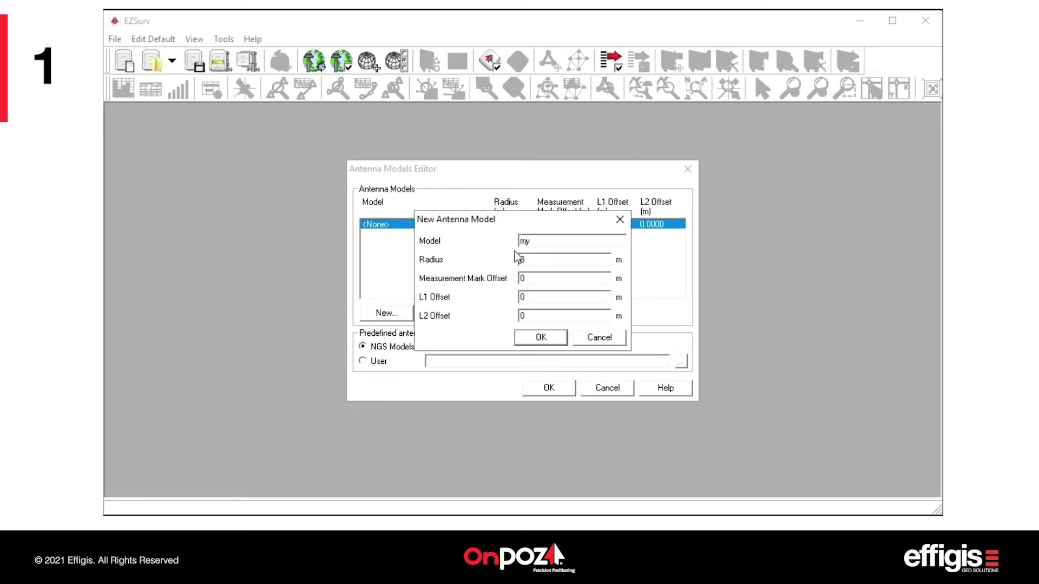
{"action": "type", "text": "myantenna"}
{"action": "left_click", "coordinate": [530, 262]}
{"action": "double_click", "coordinate": [530, 262]}
{"action": "double_click", "coordinate": [523, 278]}
{"action": "left_click", "coordinate": [600, 337]}
{"action": "left_click", "coordinate": [613, 387]}
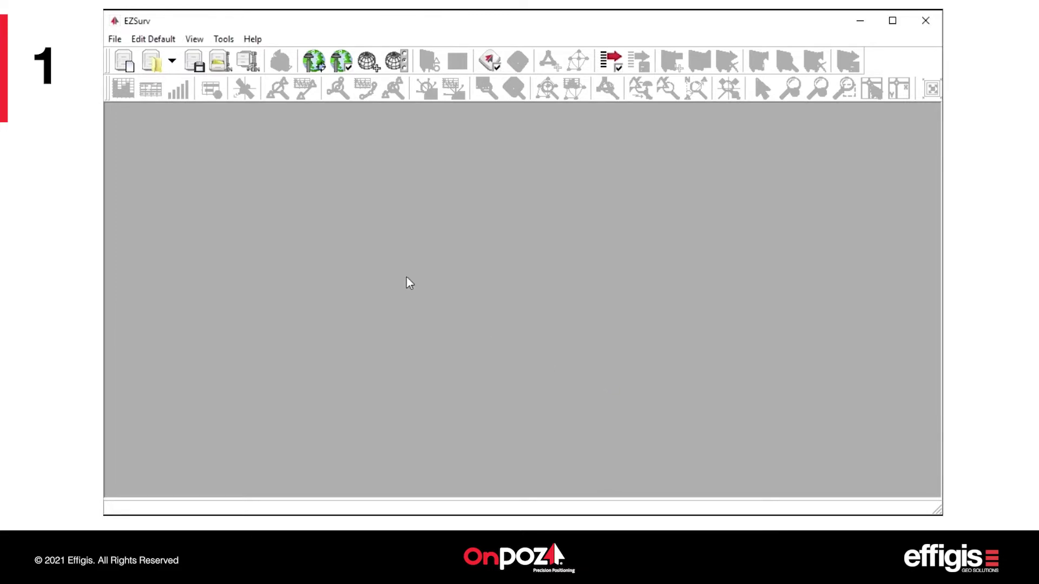
Select TM NZGD2000 NZTM2000 under Oceania > New-Zealand > TM > NZDG2000 in the Mapping System Selector
{"action": "left_click", "coordinate": [222, 38]}
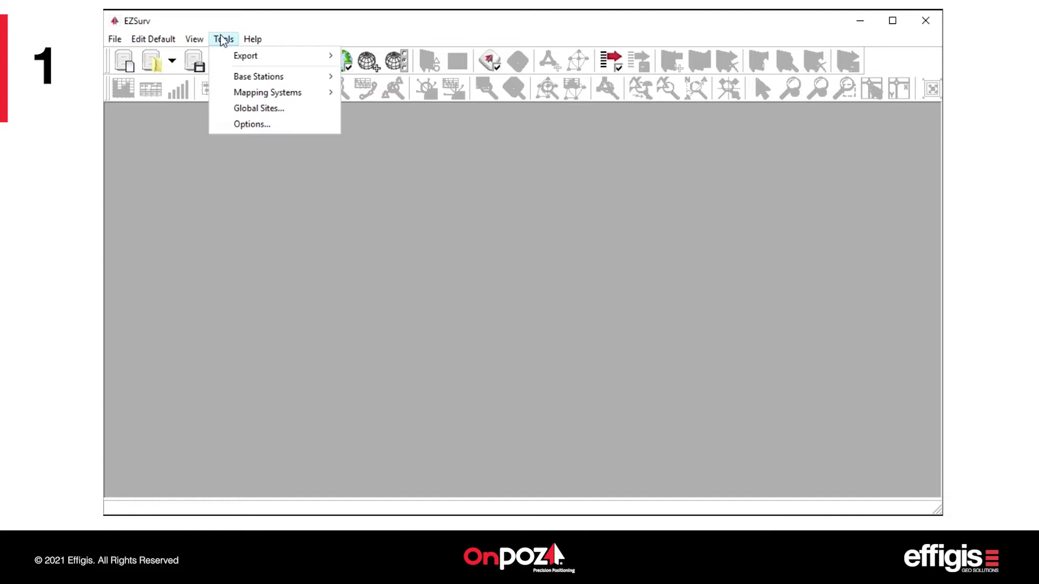
{"action": "mouse_move", "coordinate": [306, 96]}
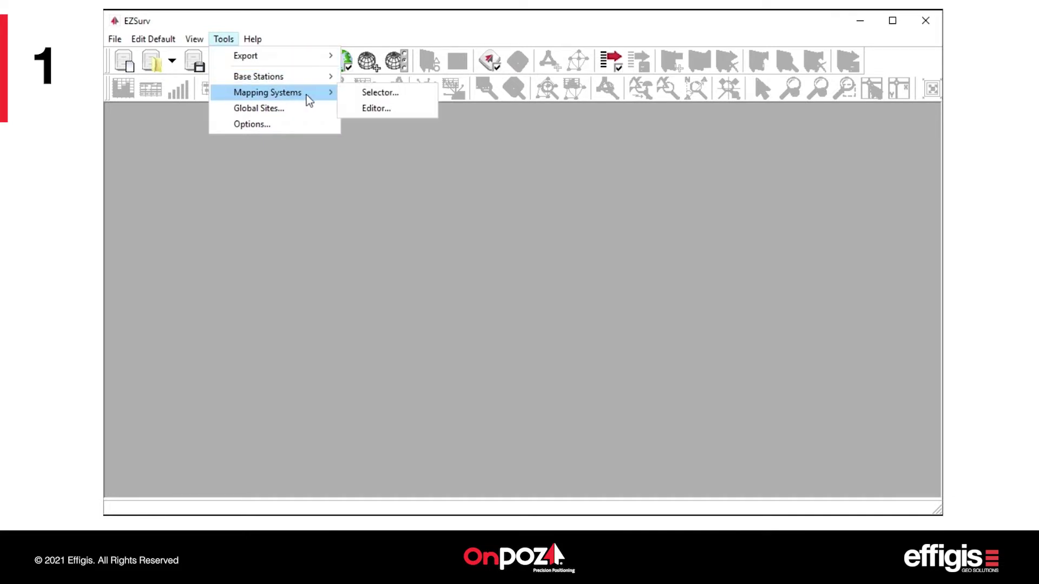
{"action": "left_click", "coordinate": [368, 94]}
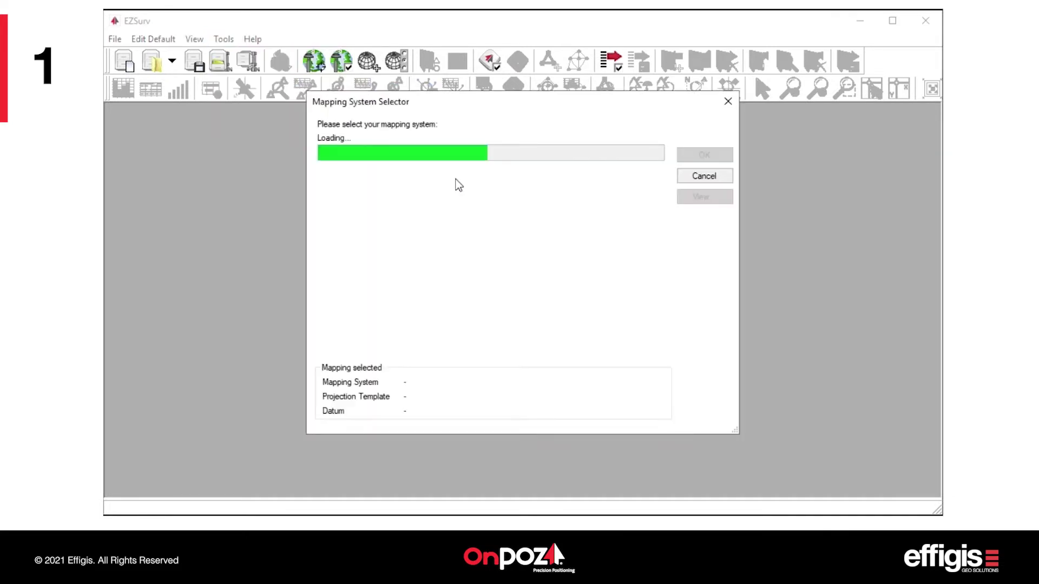
{"action": "left_click_drag", "start_coordinate": [661, 224], "coordinate": [661, 265]}
{"action": "left_click", "coordinate": [332, 340]}
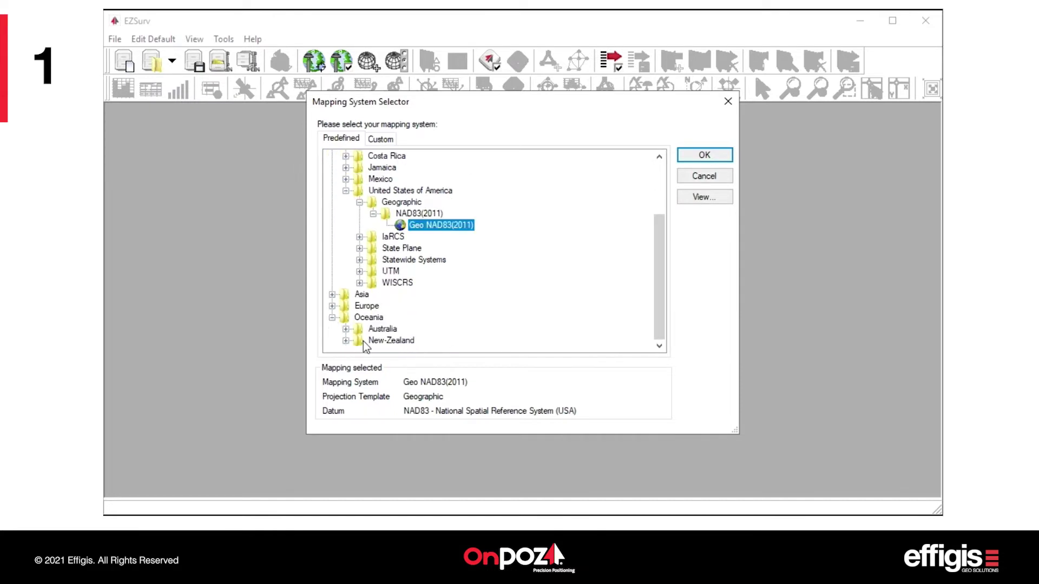
{"action": "left_click", "coordinate": [345, 340]}
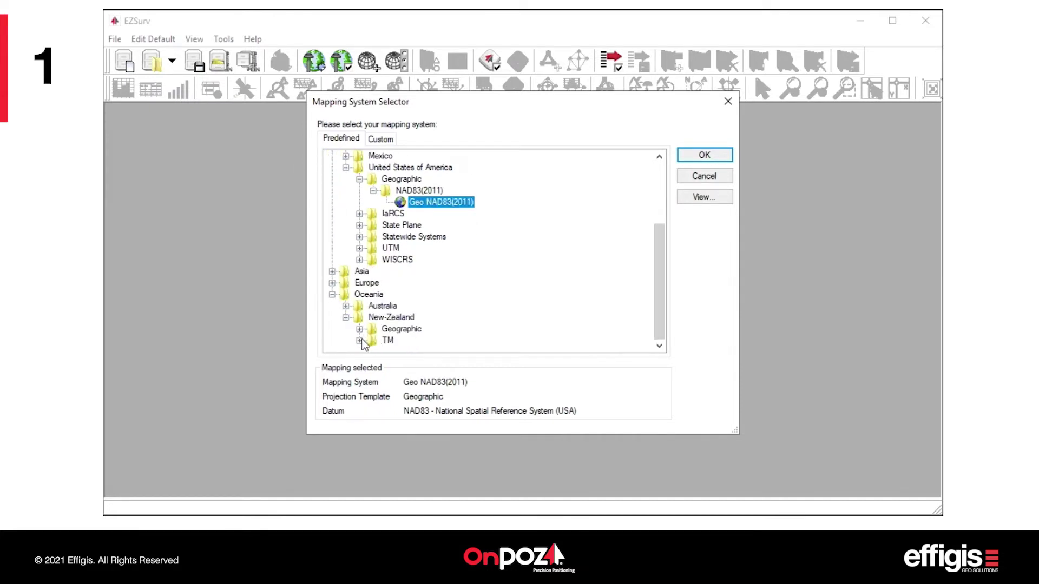
{"action": "left_click", "coordinate": [359, 341]}
{"action": "left_click", "coordinate": [373, 340]}
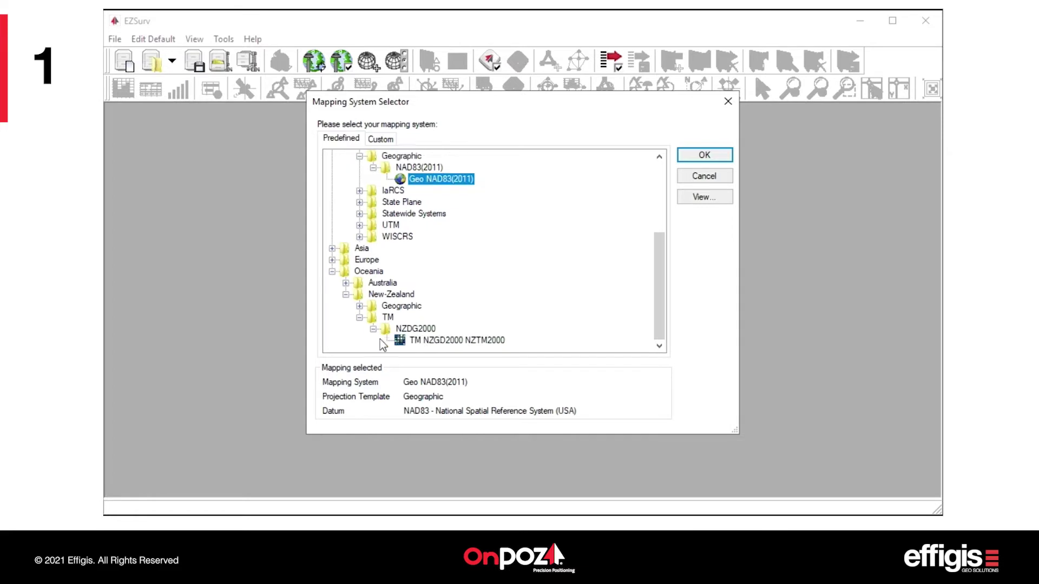
{"action": "left_click", "coordinate": [413, 341]}
{"action": "left_click", "coordinate": [704, 156]}
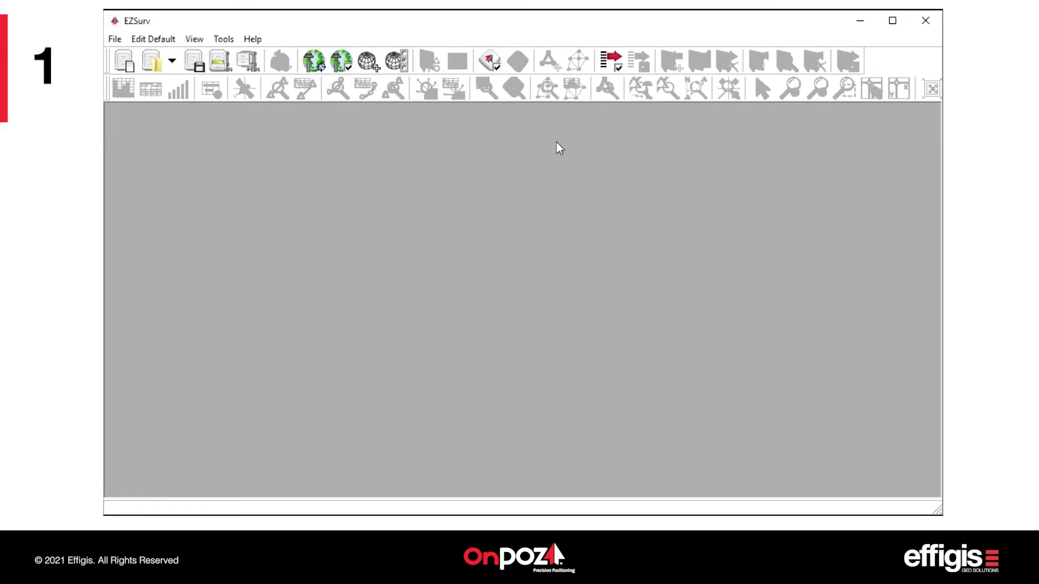
{"action": "left_click", "coordinate": [224, 39]}
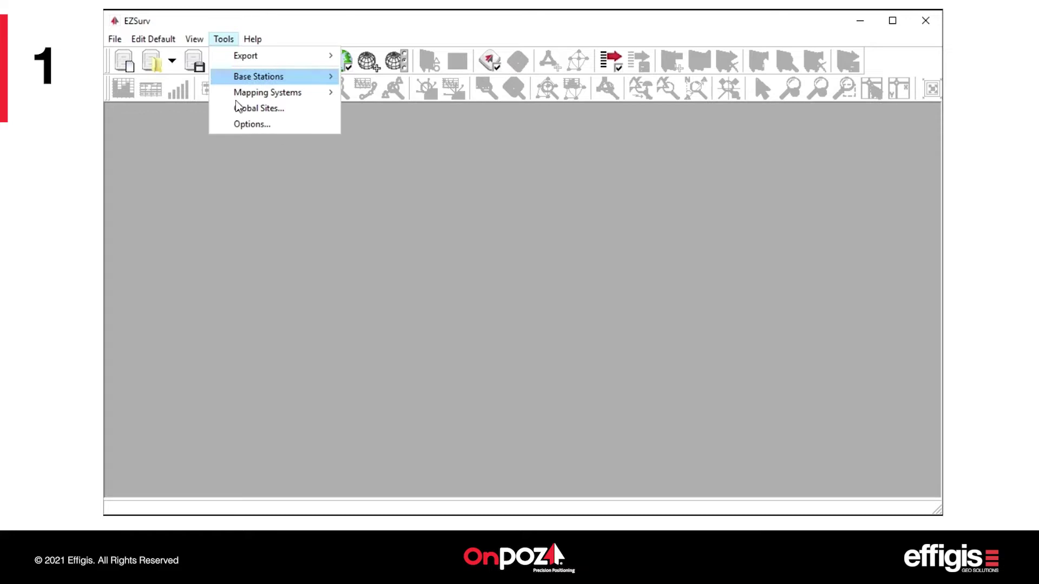
{"action": "left_click", "coordinate": [248, 126]}
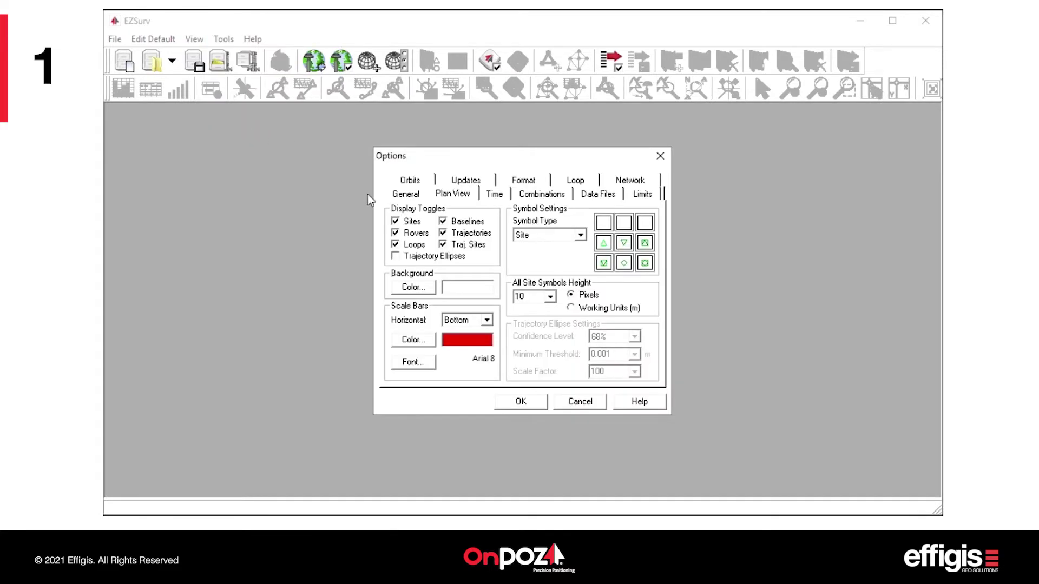
{"action": "left_click", "coordinate": [540, 194]}
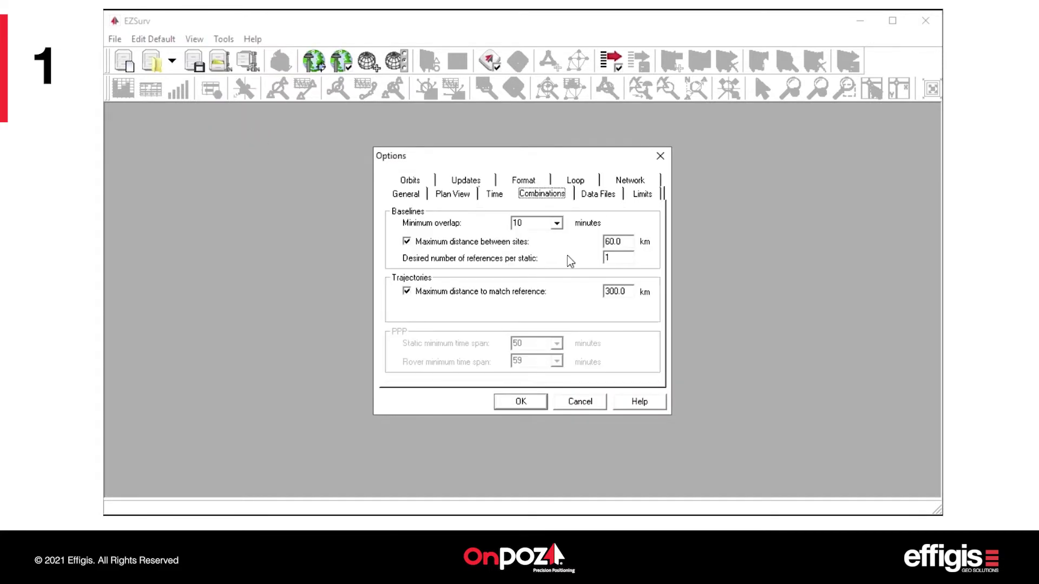
{"action": "left_click_drag", "start_coordinate": [615, 291], "coordinate": [604, 291]}
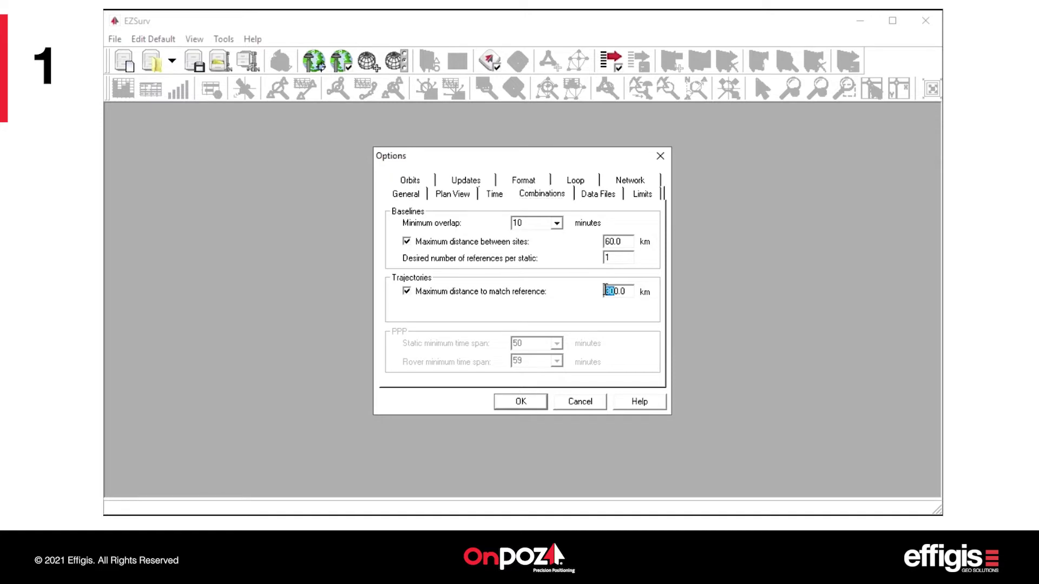
{"action": "left_click", "coordinate": [403, 197]}
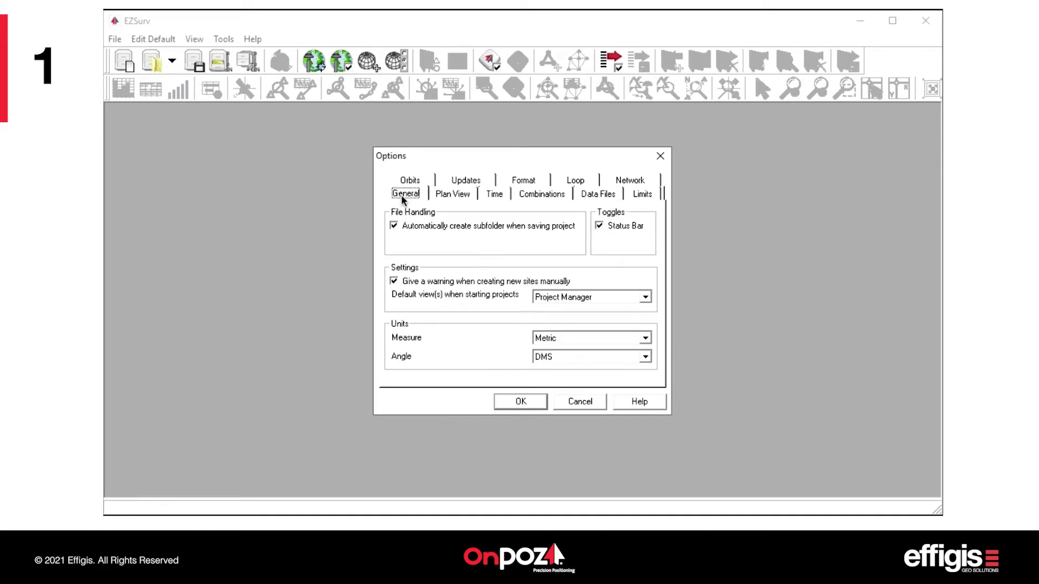
{"action": "left_click", "coordinate": [561, 341]}
{"action": "left_click", "coordinate": [561, 340]}
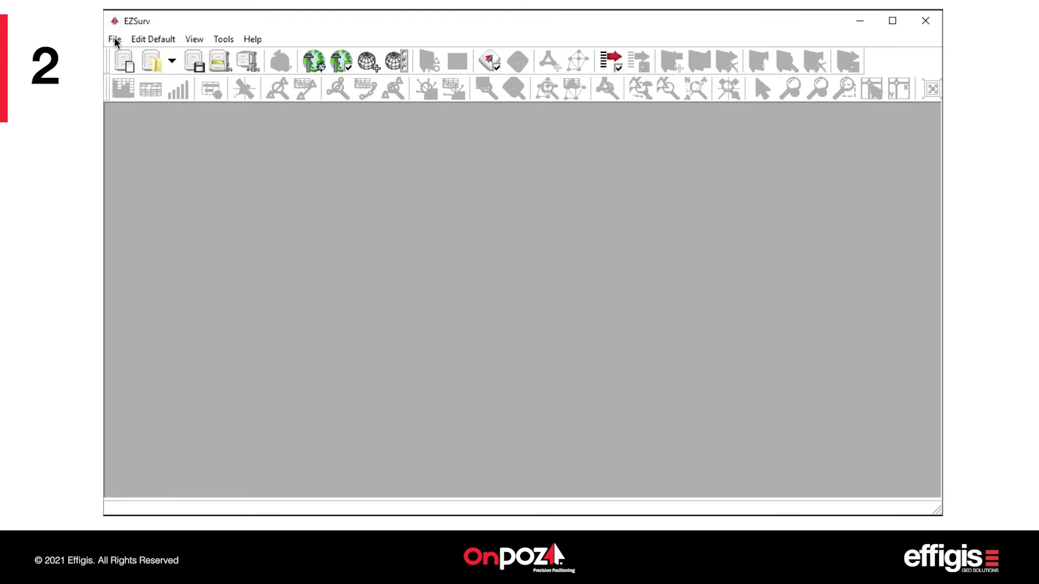
Start a new project and drag base.18d from the Base folder into the Observations list
{"action": "left_click", "coordinate": [115, 40]}
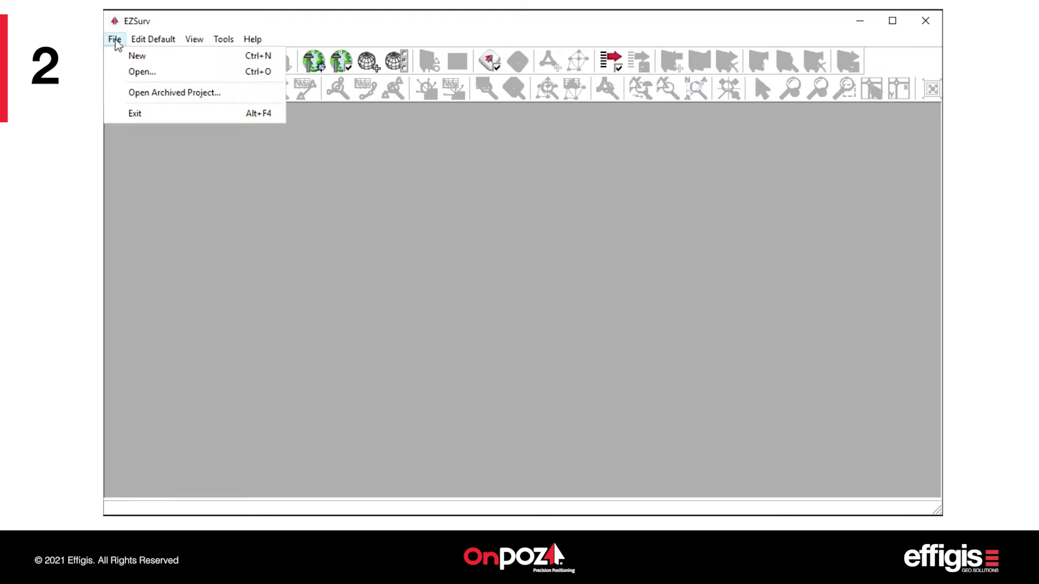
{"action": "left_click", "coordinate": [124, 57]}
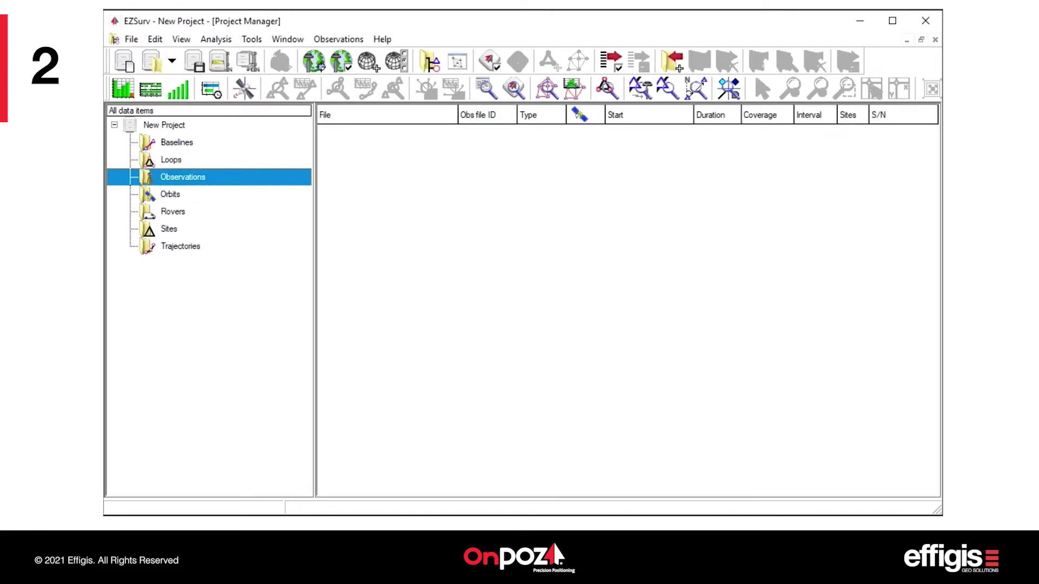
{"action": "key", "text": "alt+Tab"}
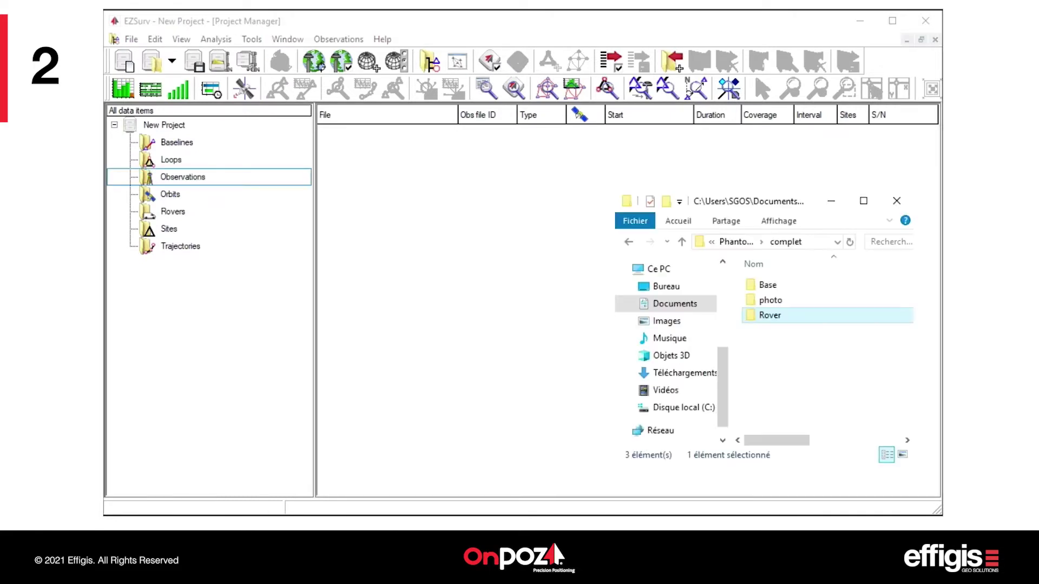
{"action": "double_click", "coordinate": [764, 286]}
{"action": "left_click_drag", "start_coordinate": [764, 288], "coordinate": [486, 176]}
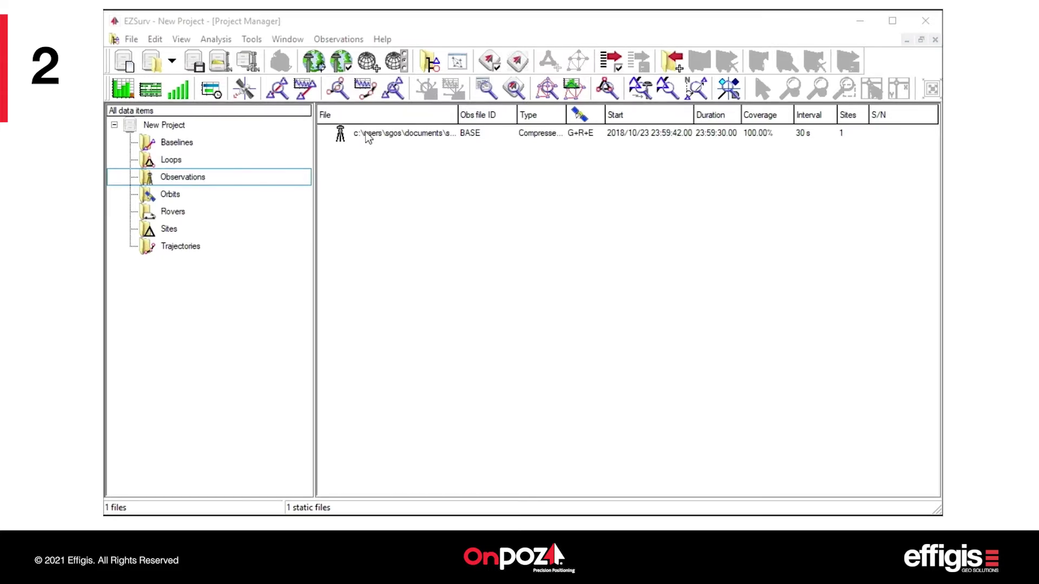
Set the WARK site's occupation antenna height to 1.75 m
{"action": "left_click", "coordinate": [376, 132]}
{"action": "right_click", "coordinate": [376, 132]}
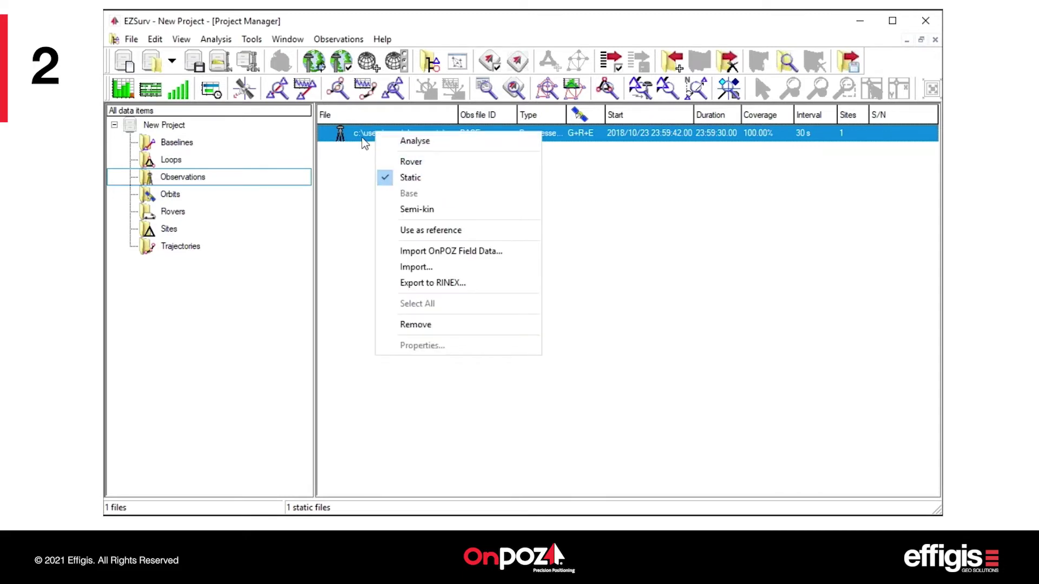
{"action": "left_click", "coordinate": [362, 138]}
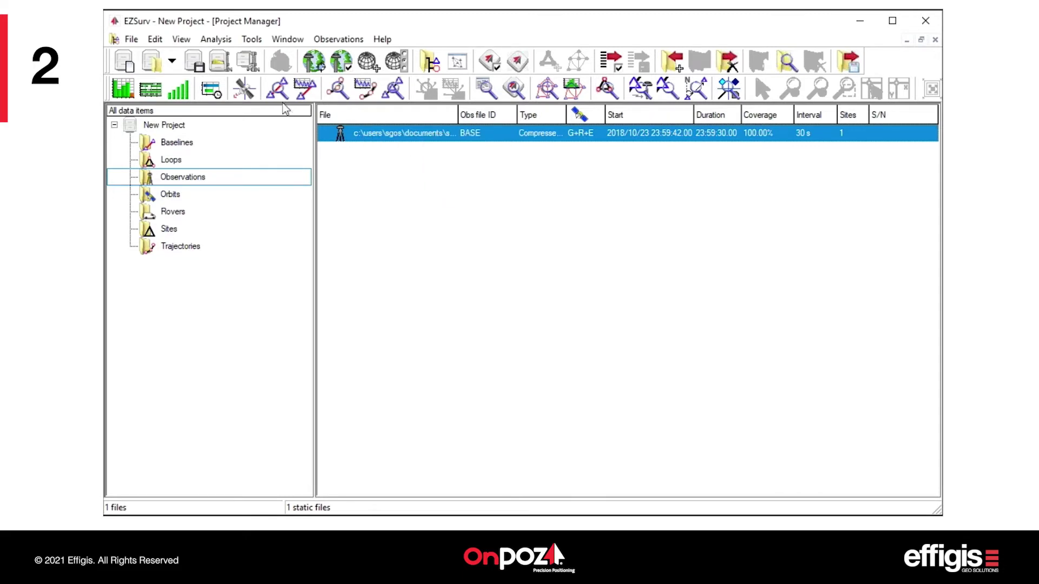
{"action": "left_click", "coordinate": [160, 41]}
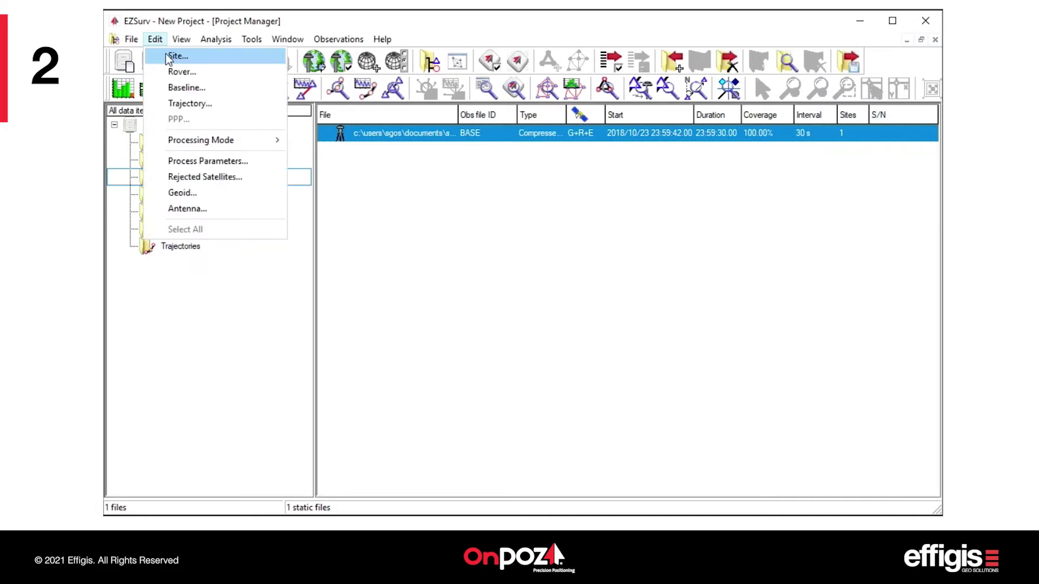
{"action": "left_click", "coordinate": [166, 54]}
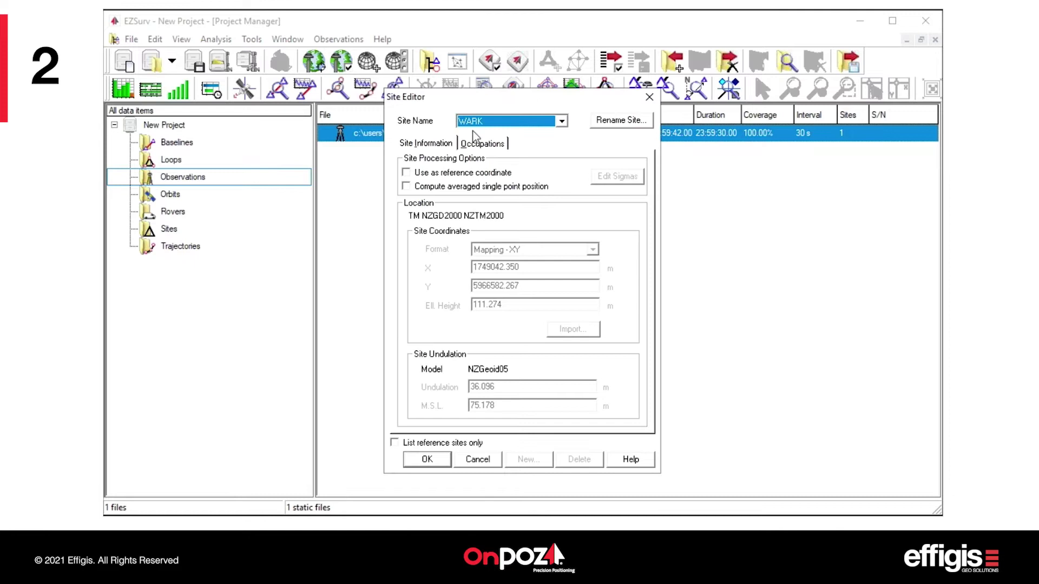
{"action": "left_click", "coordinate": [489, 144]}
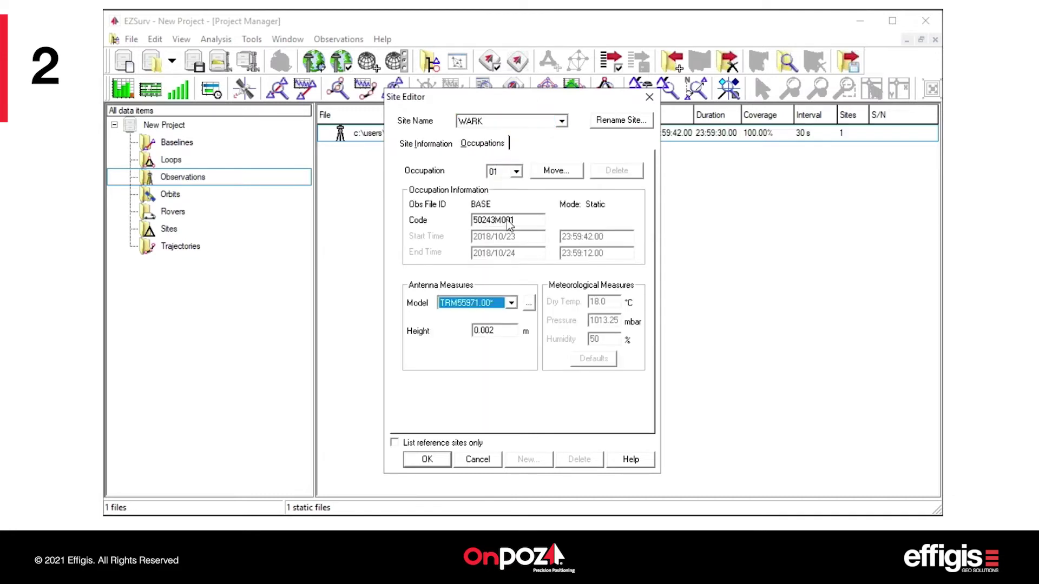
{"action": "left_click", "coordinate": [484, 329]}
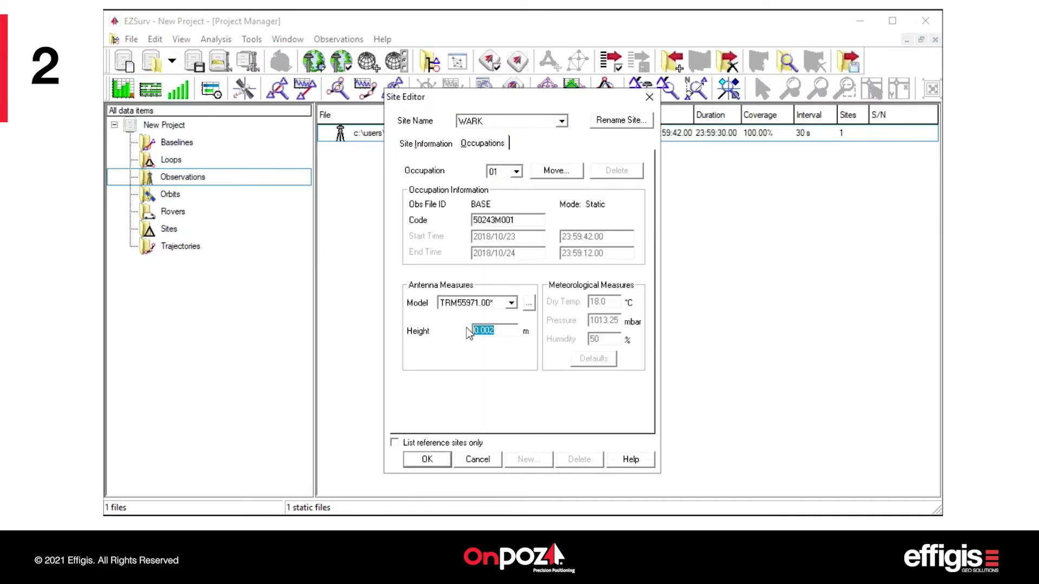
{"action": "type", "text": "1.75"}
{"action": "left_click", "coordinate": [439, 460]}
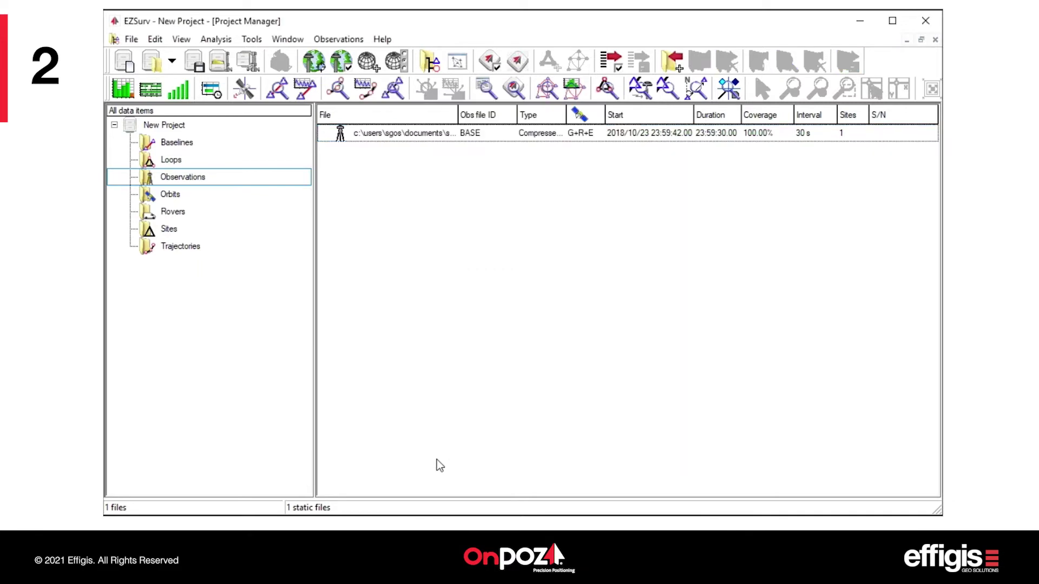
Review the BASE file's reference-site coordinates in Mapping - XY format and cancel without saving
{"action": "left_click", "coordinate": [417, 137]}
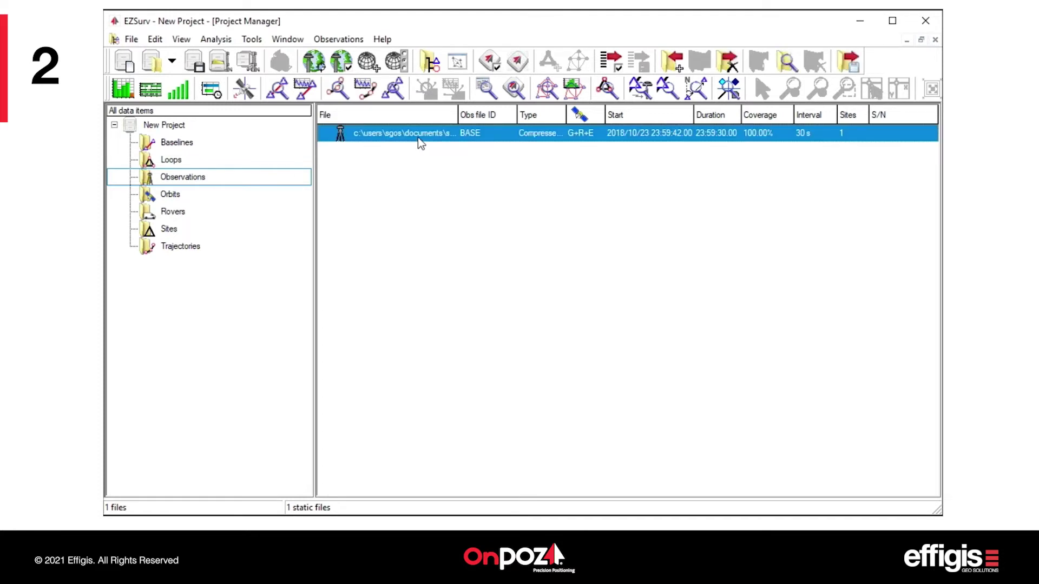
{"action": "right_click", "coordinate": [420, 143]}
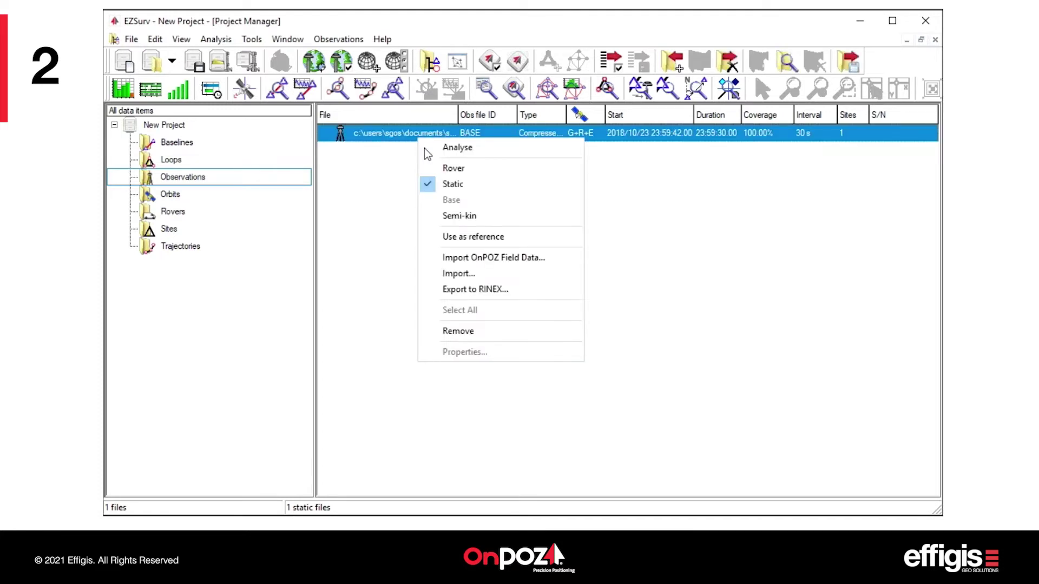
{"action": "left_click", "coordinate": [468, 236]}
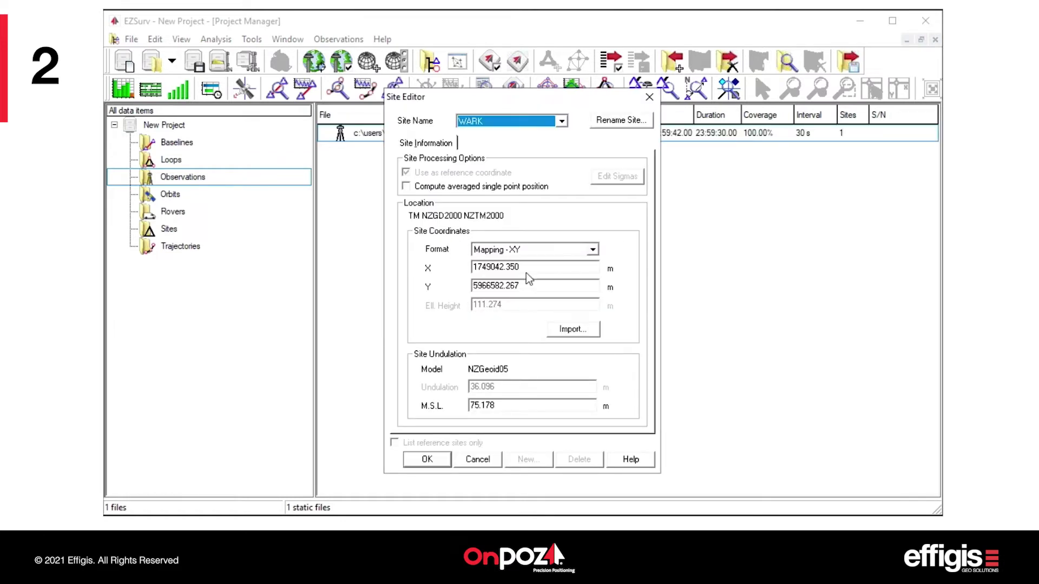
{"action": "left_click", "coordinate": [595, 248]}
{"action": "left_click", "coordinate": [596, 249]}
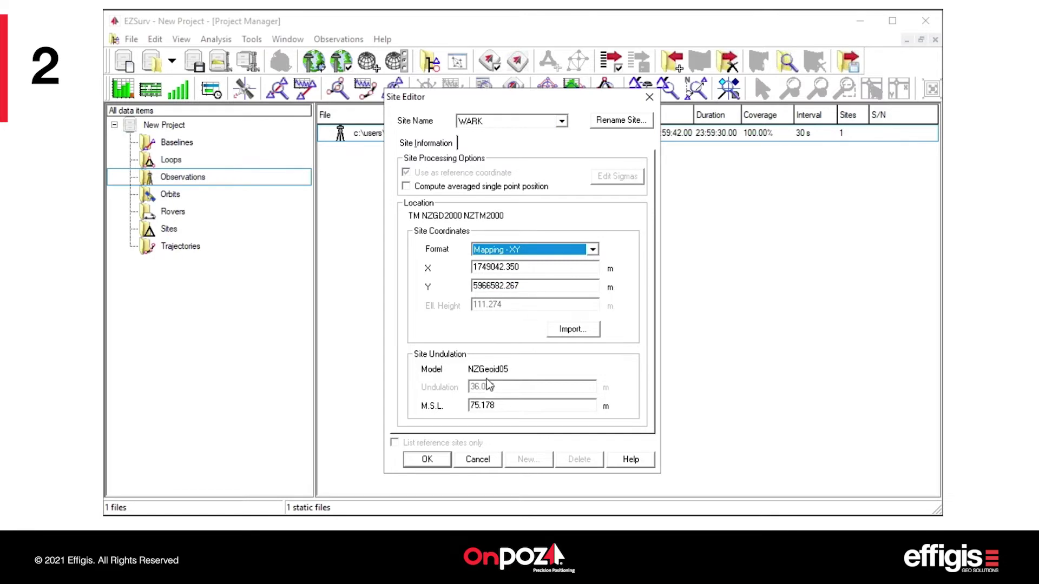
{"action": "left_click", "coordinate": [478, 460]}
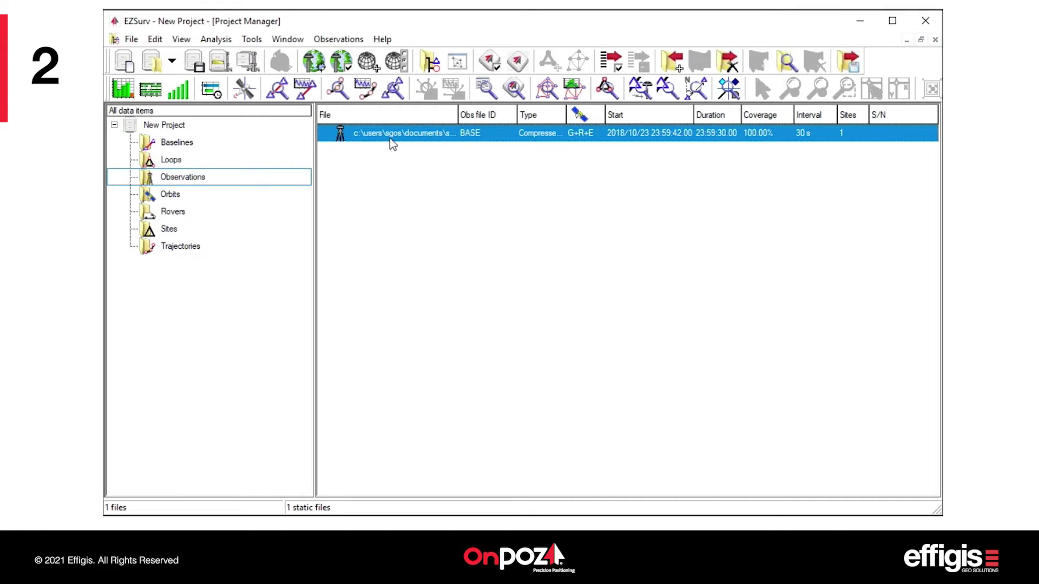
Run automatic processing to get a fixed WARK-auck baseline, then close the summary
{"action": "left_click", "coordinate": [518, 63]}
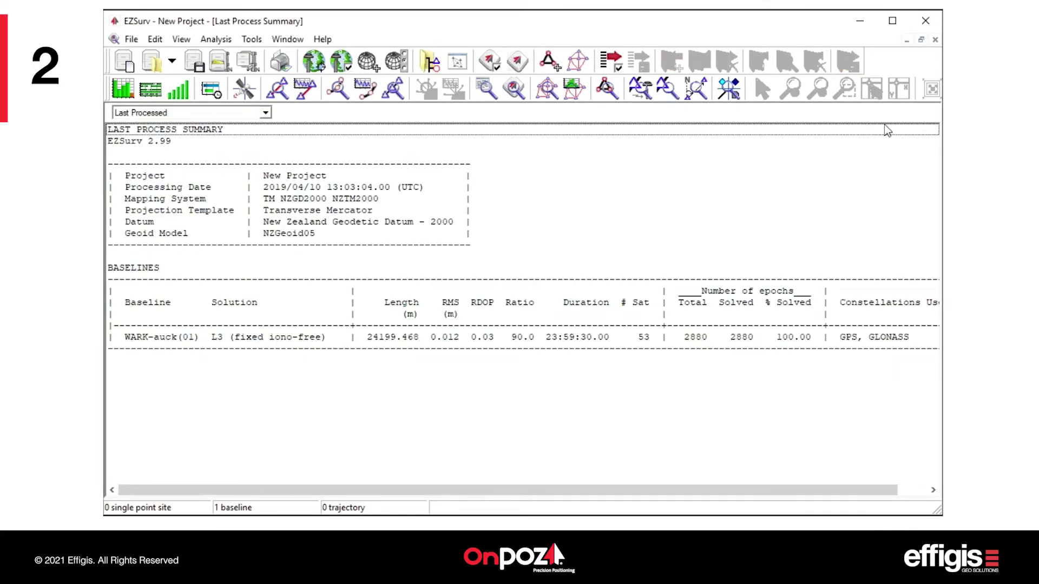
{"action": "left_click", "coordinate": [934, 40]}
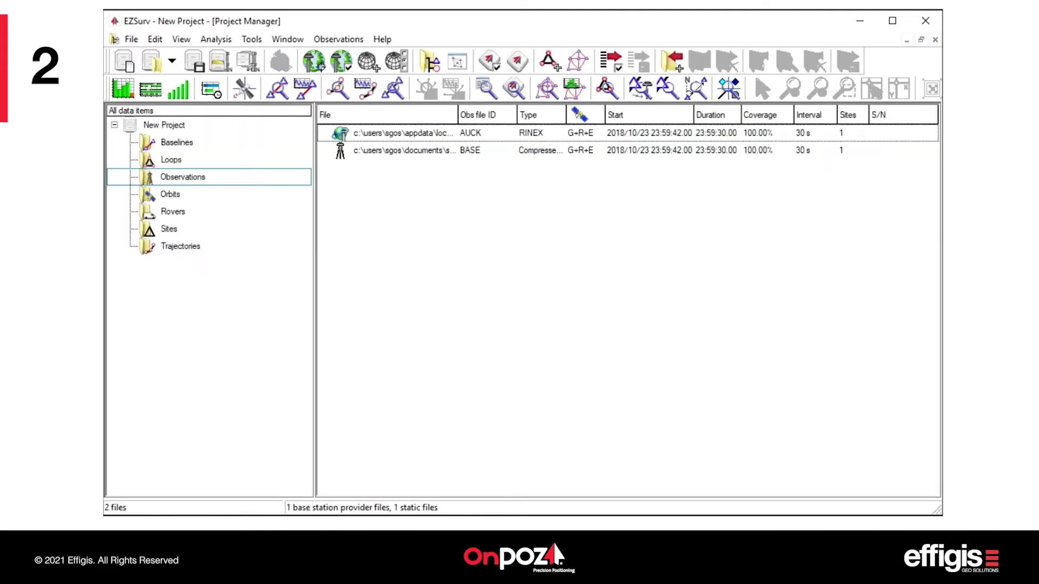
Make the BASE file the reference site and accept its updated WARK coordinates
{"action": "left_click", "coordinate": [411, 154]}
{"action": "right_click", "coordinate": [411, 154]}
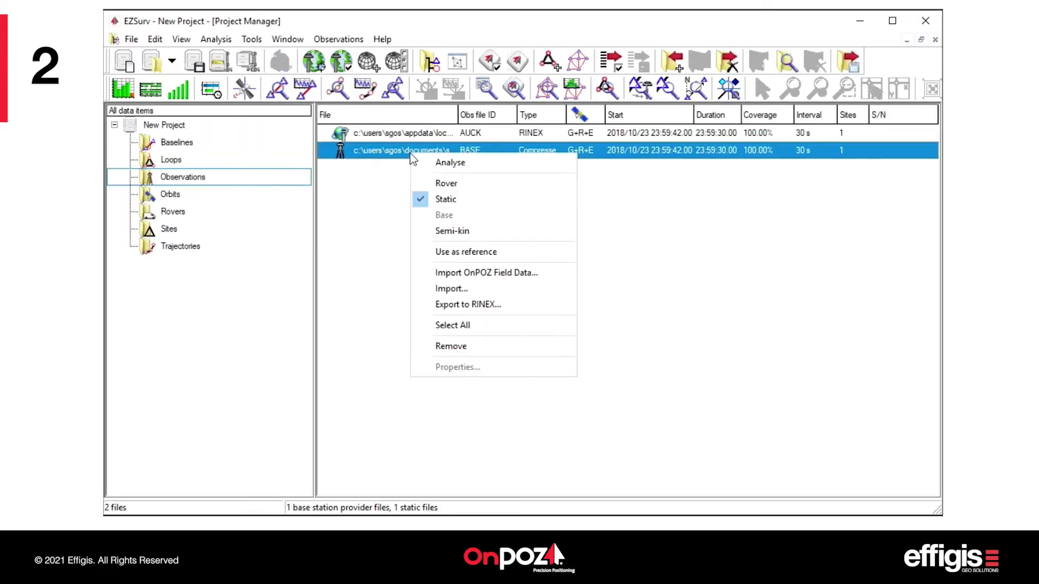
{"action": "left_click", "coordinate": [458, 252]}
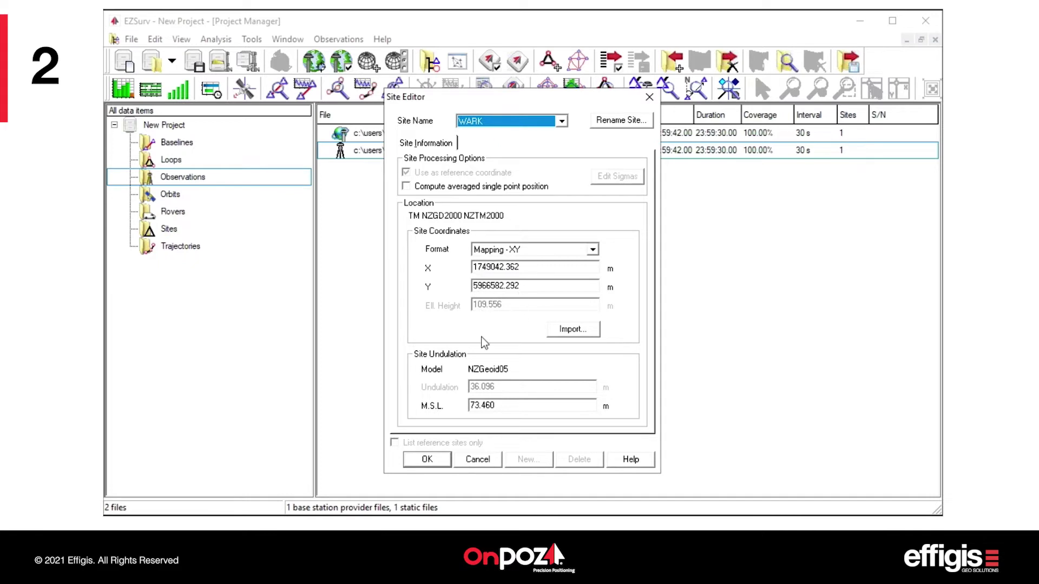
{"action": "left_click", "coordinate": [437, 460]}
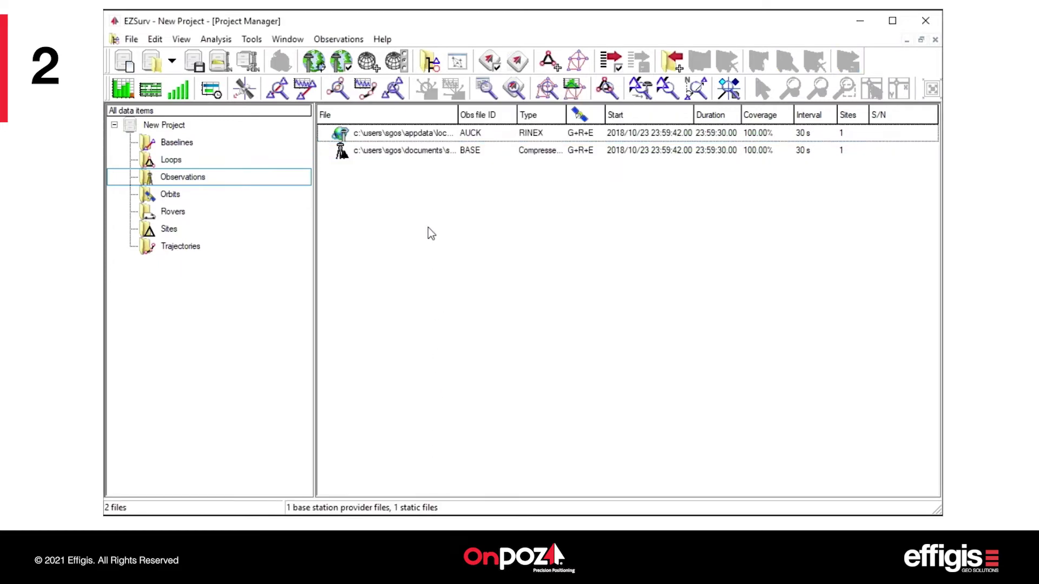
Remove the AUCK observation file and its results from the project
{"action": "left_click", "coordinate": [413, 136]}
{"action": "right_click", "coordinate": [412, 135]}
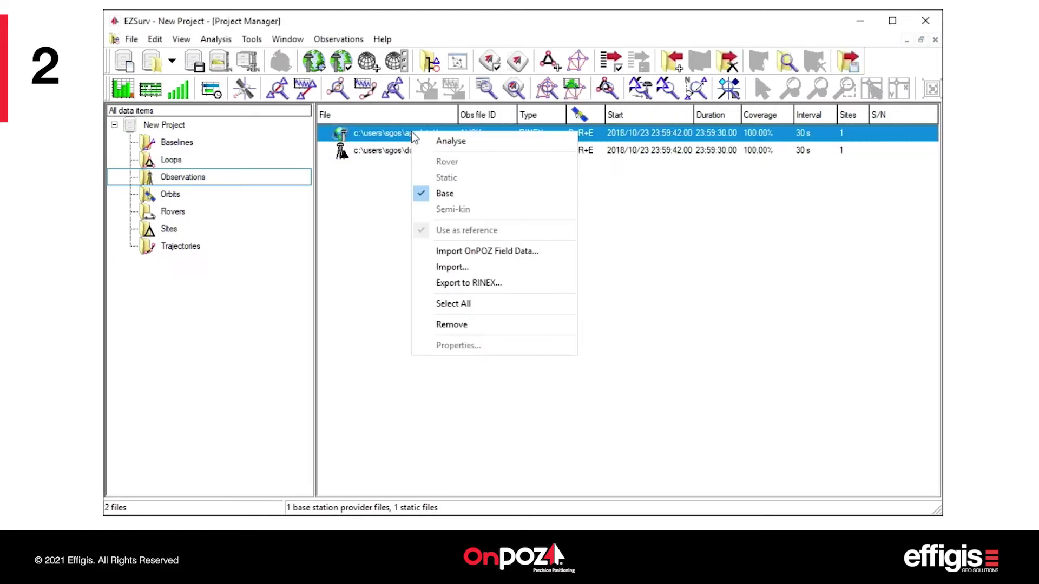
{"action": "left_click", "coordinate": [480, 325]}
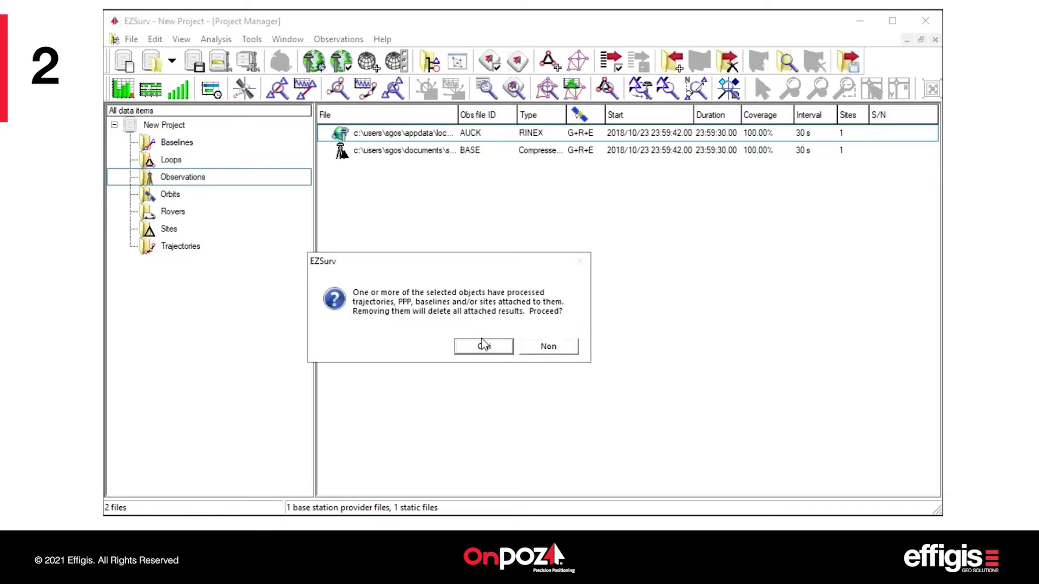
{"action": "left_click", "coordinate": [482, 346]}
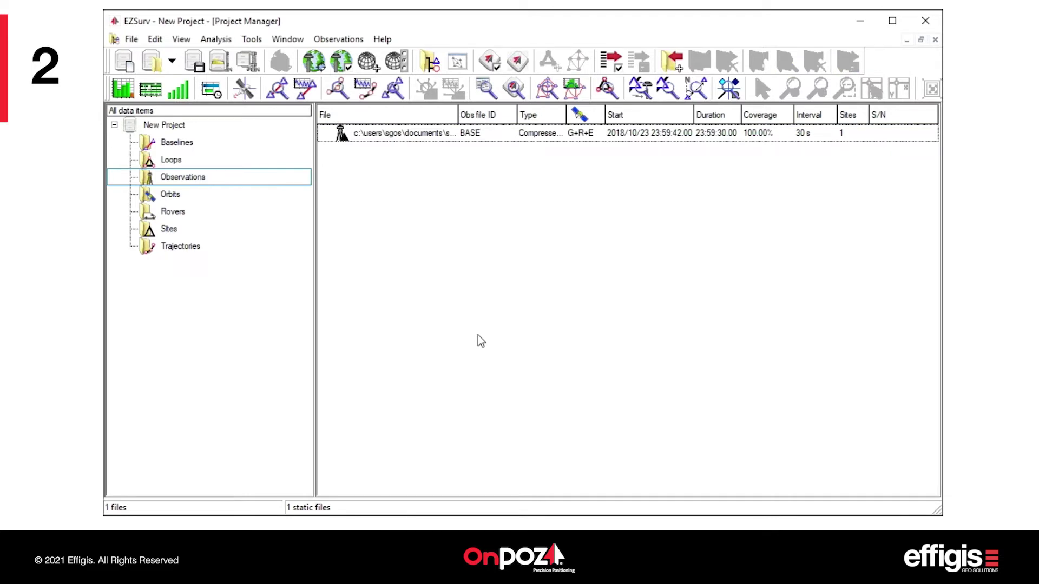
Drag Rover.obs from the complet > Rover folder into the project's observation list
{"action": "key", "text": "alt+Tab"}
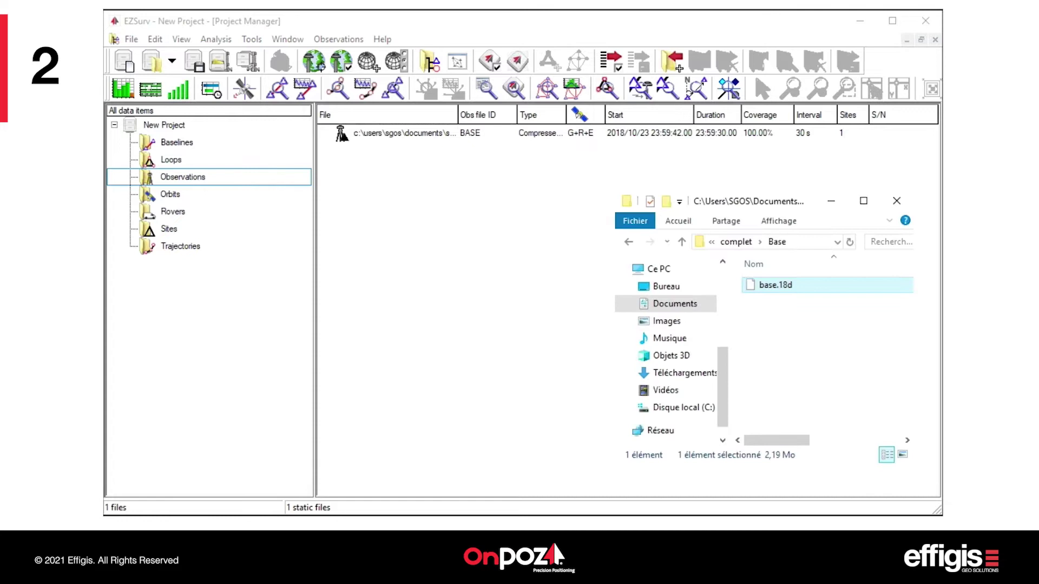
{"action": "left_click", "coordinate": [683, 240]}
{"action": "double_click", "coordinate": [772, 318]}
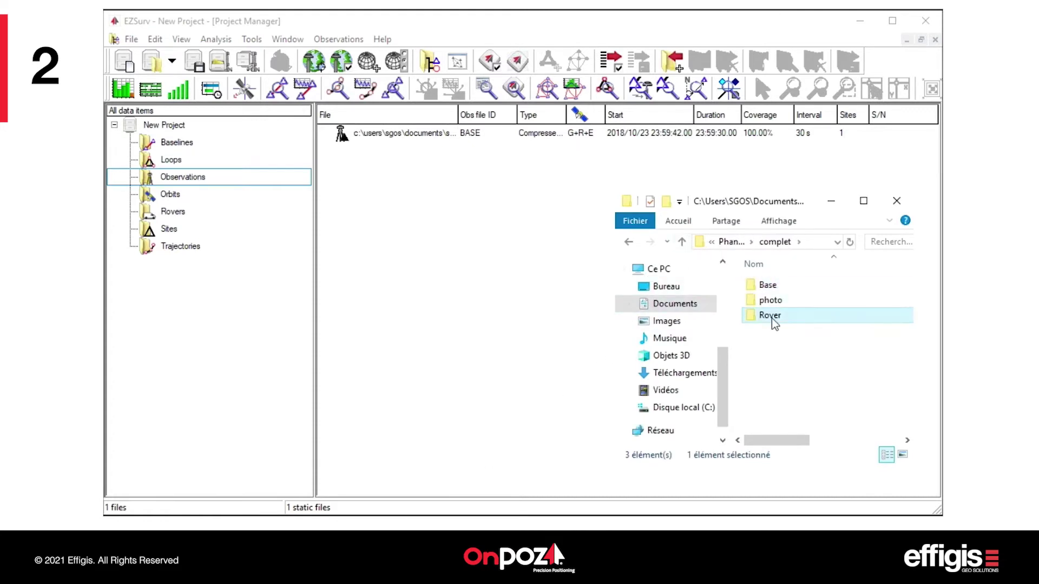
{"action": "left_click_drag", "start_coordinate": [773, 290], "coordinate": [437, 197]}
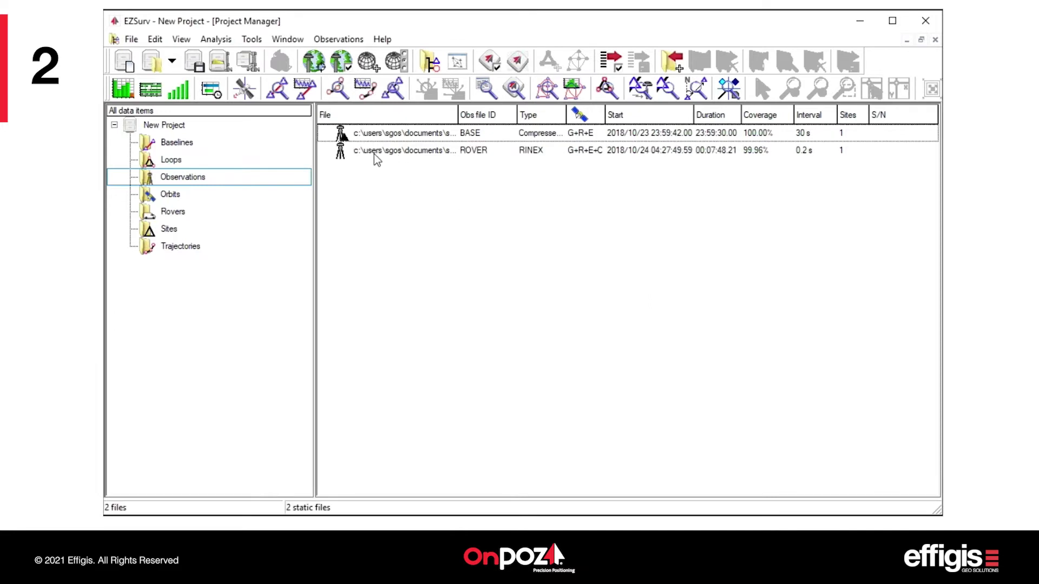
{"action": "left_click", "coordinate": [374, 154]}
Mark ROVER as a rover and process the WARK-ROVER trajectory, fixing 2340 of 2341 epochs
{"action": "right_click", "coordinate": [375, 157]}
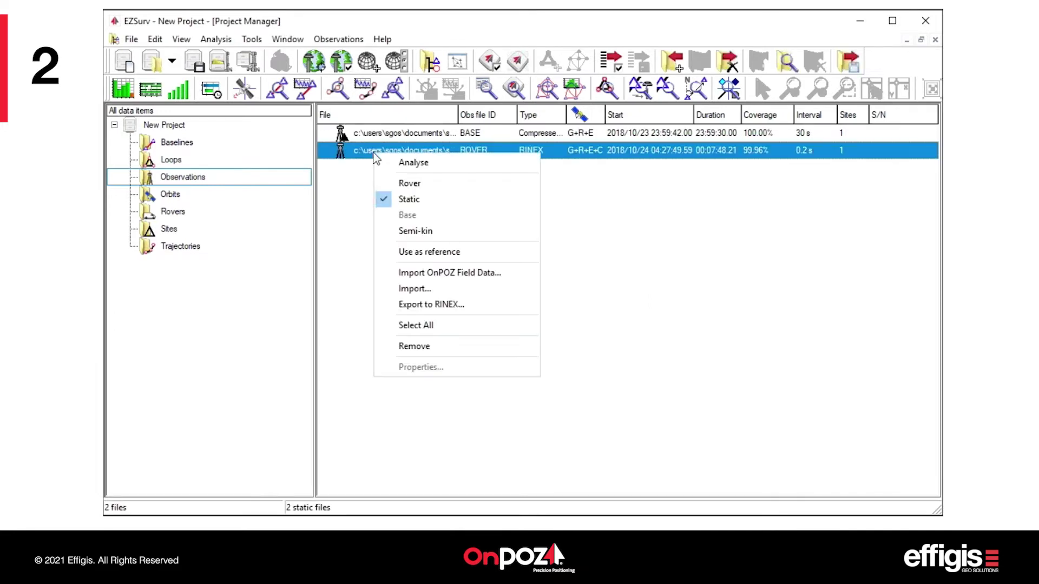
{"action": "left_click", "coordinate": [400, 183]}
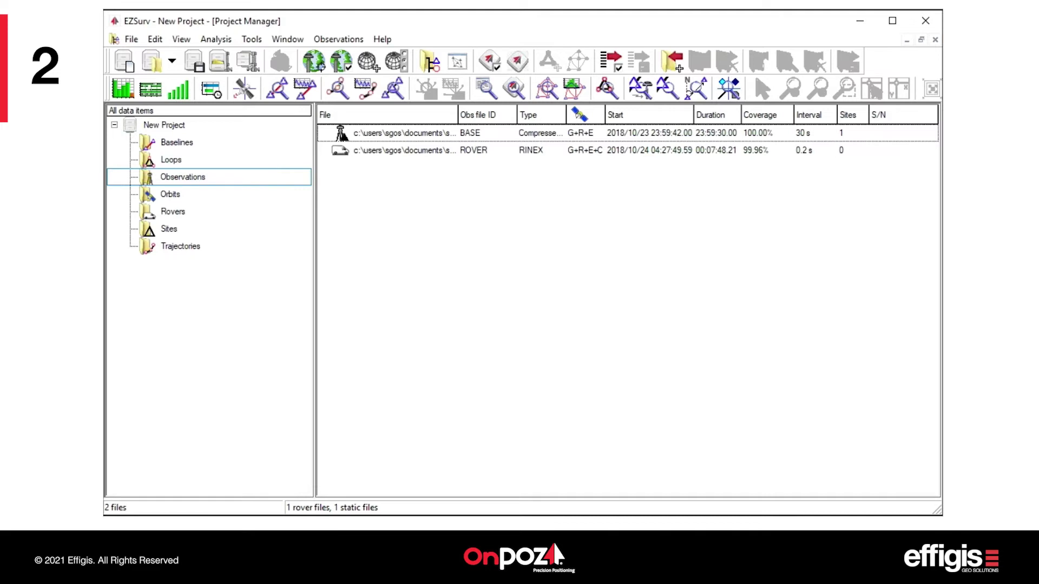
{"action": "left_click", "coordinate": [518, 62]}
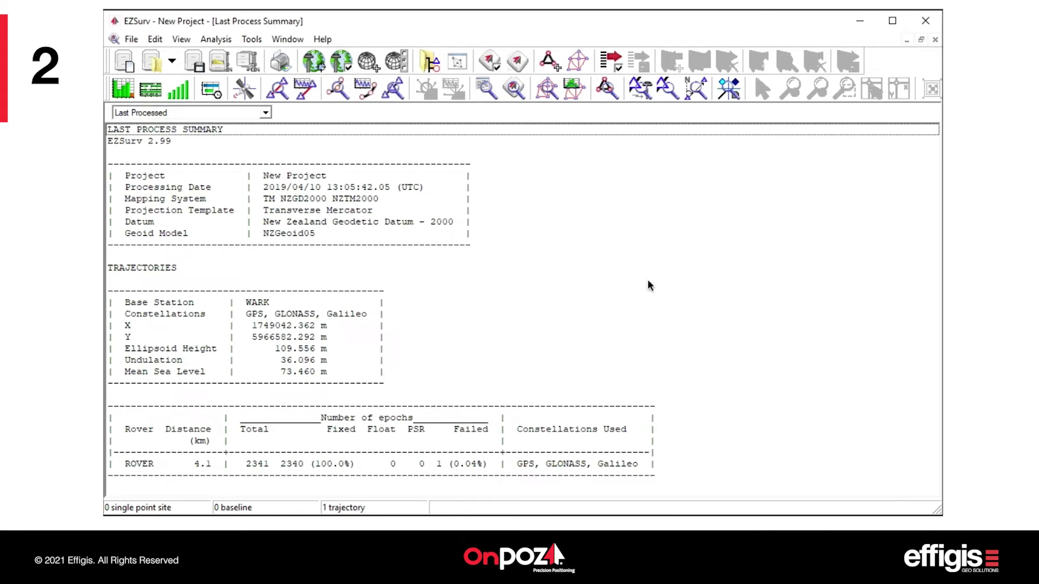
Close the processing summary and save the project as ppk
{"action": "left_click", "coordinate": [935, 40]}
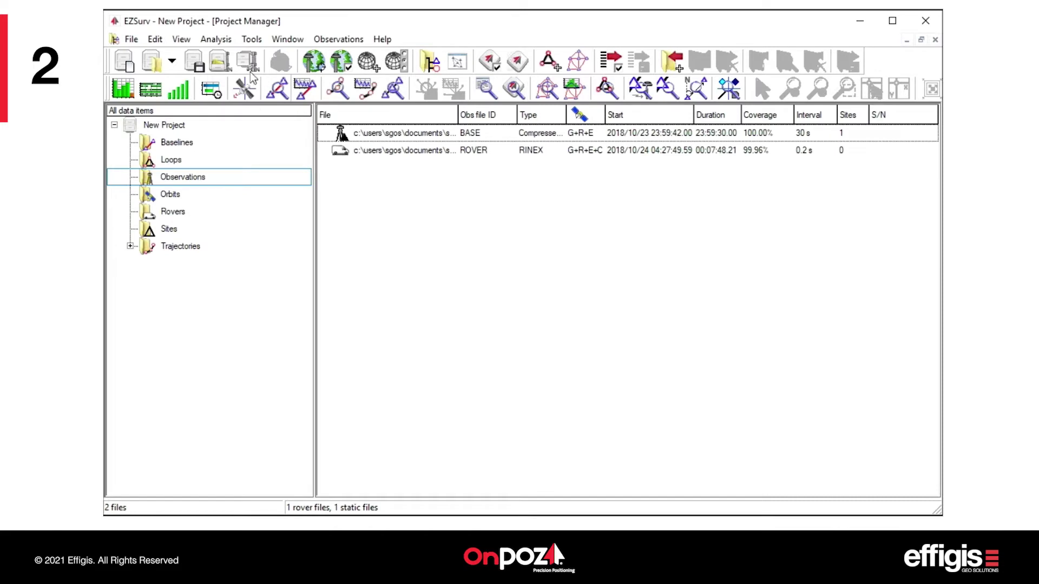
{"action": "left_click", "coordinate": [194, 62]}
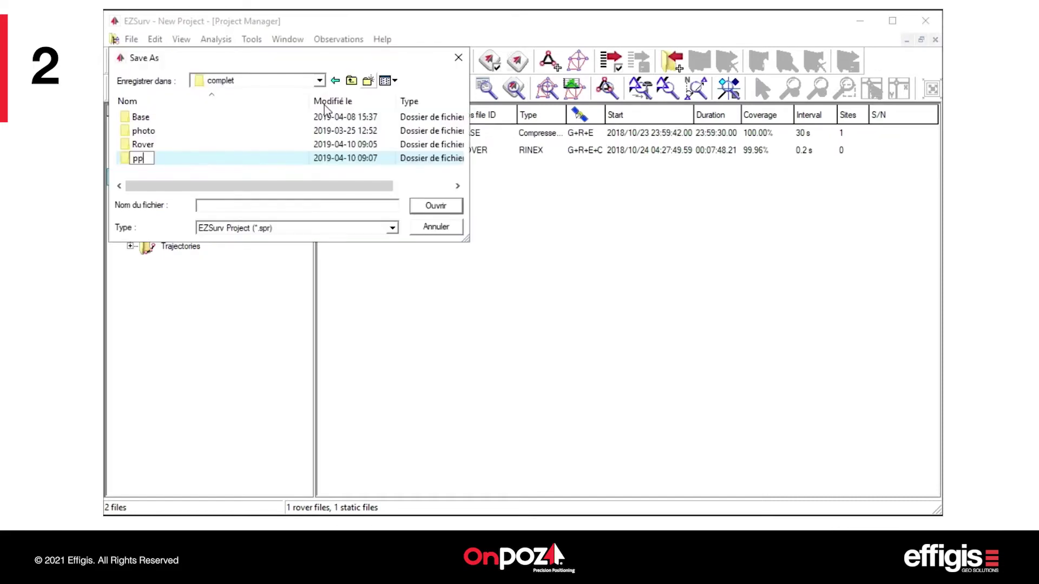
{"action": "double_click", "coordinate": [142, 158]}
{"action": "type", "text": "ppk"}
{"action": "key", "text": "Return"}
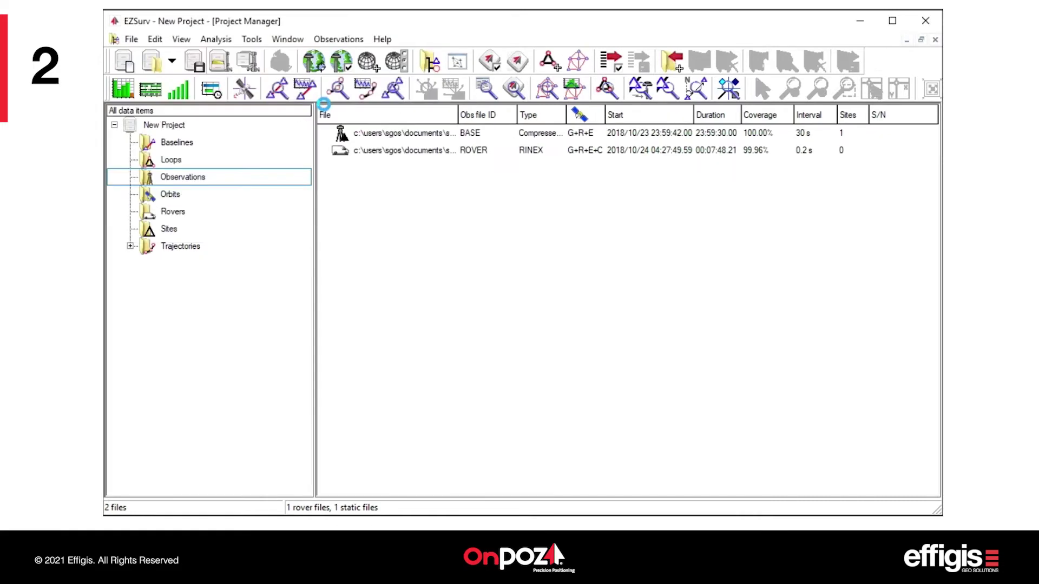
Check Rover.pos in the Rover folder, then put the file window aside
{"action": "key", "text": "alt+Tab"}
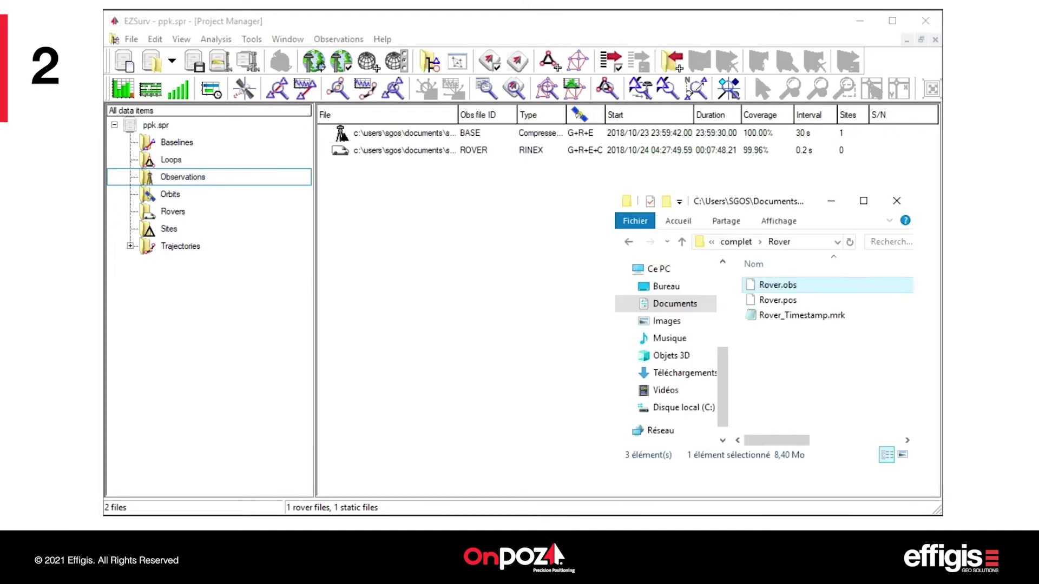
{"action": "left_click", "coordinate": [785, 304]}
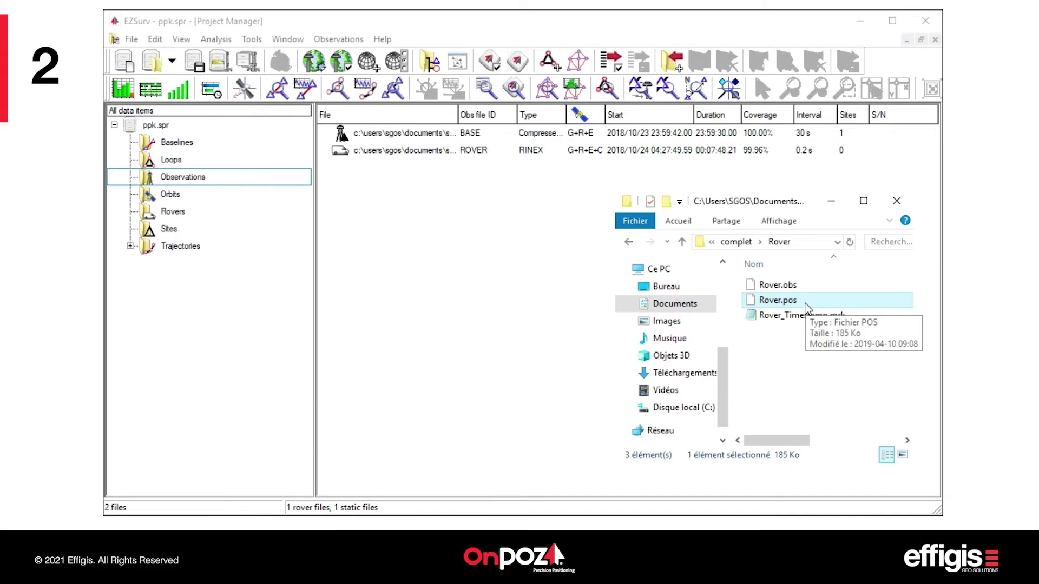
{"action": "left_click", "coordinate": [831, 204]}
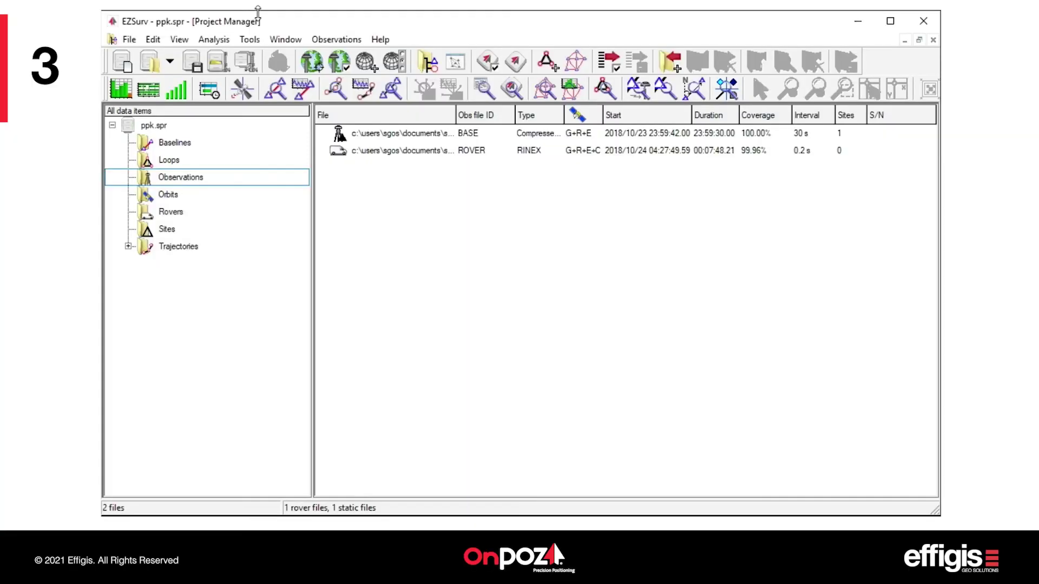
Open the Events Interpolator in Multiple events files mode and review the folder hierarchy help
{"action": "left_click", "coordinate": [250, 41]}
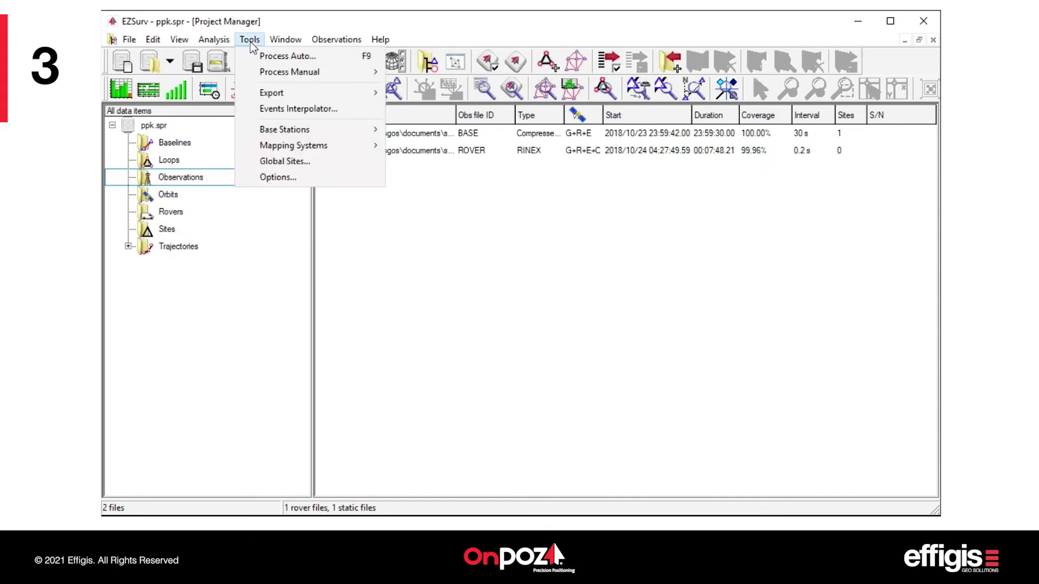
{"action": "left_click", "coordinate": [269, 111]}
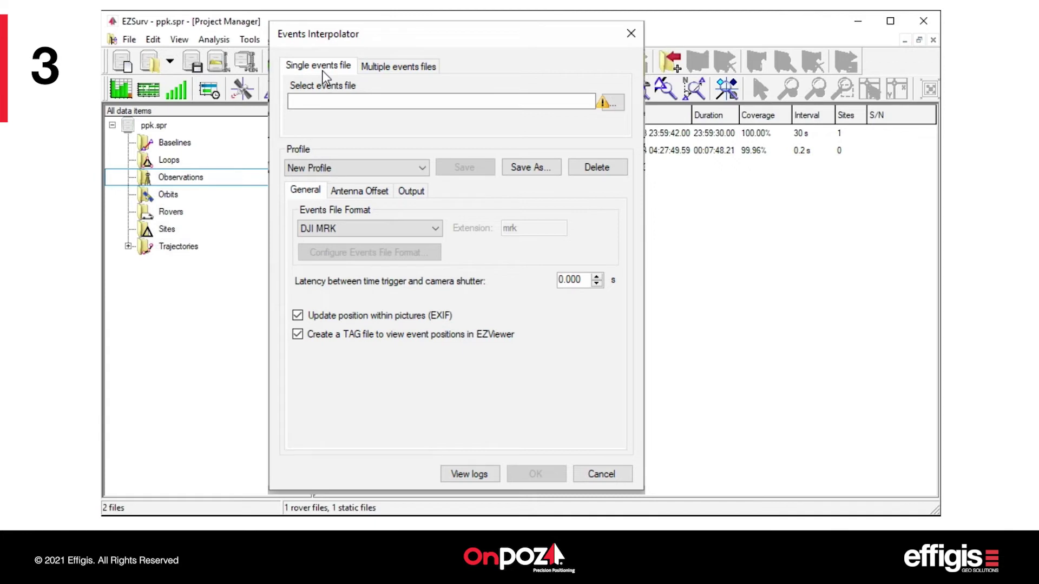
{"action": "left_click", "coordinate": [390, 75]}
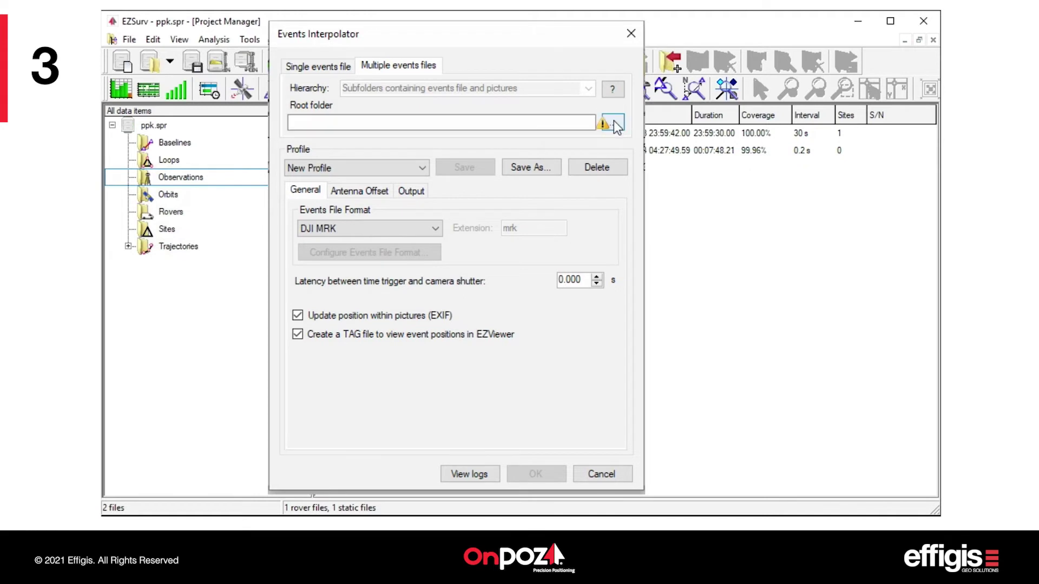
{"action": "left_click", "coordinate": [612, 93]}
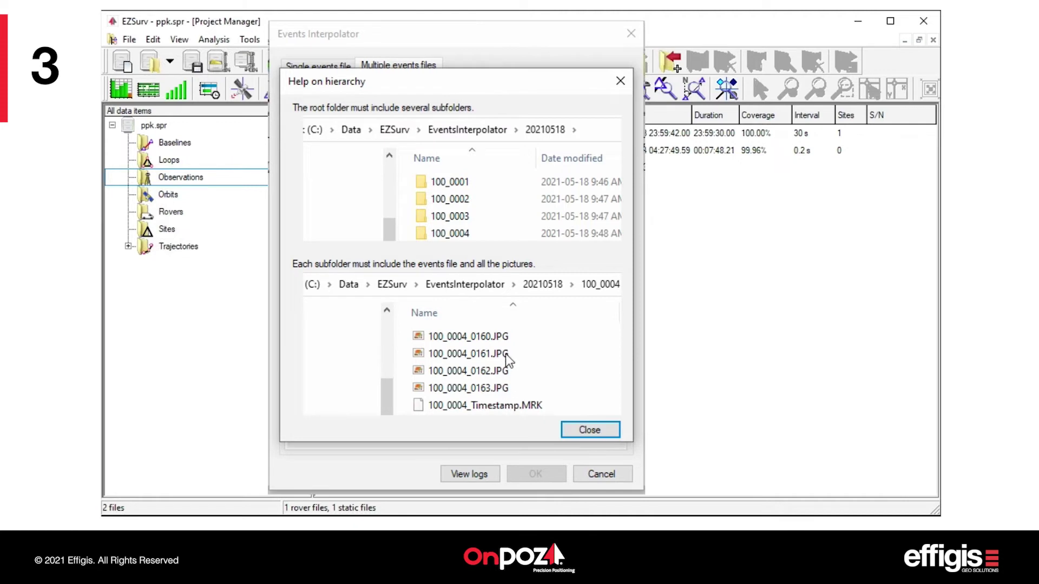
{"action": "left_click", "coordinate": [586, 430]}
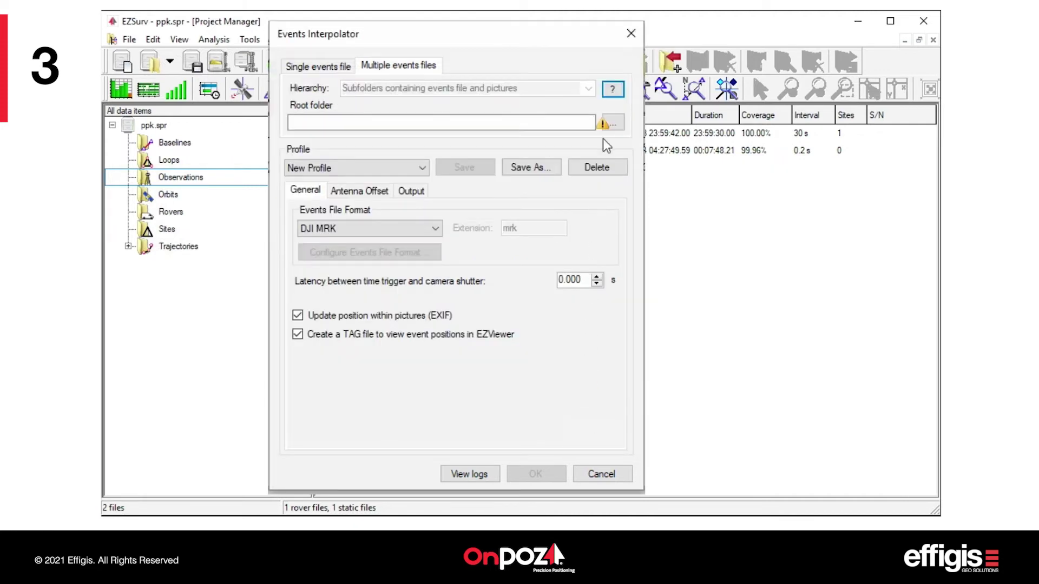
Switch to a single events file and load the rover's 100_0001_Timestamp.MRK
{"action": "left_click", "coordinate": [325, 68]}
{"action": "left_click", "coordinate": [332, 103]}
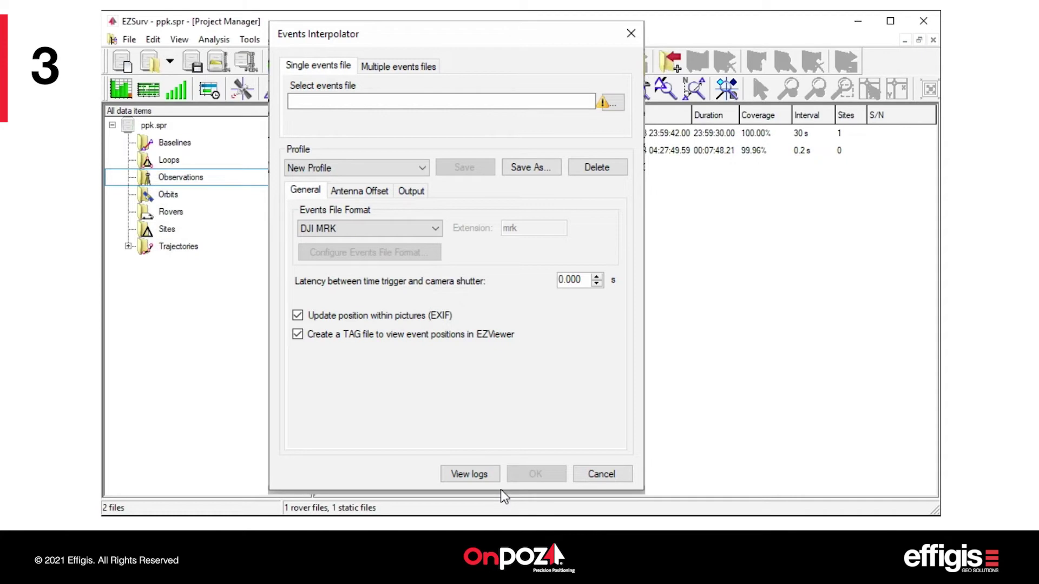
{"action": "key", "text": "alt+Tab"}
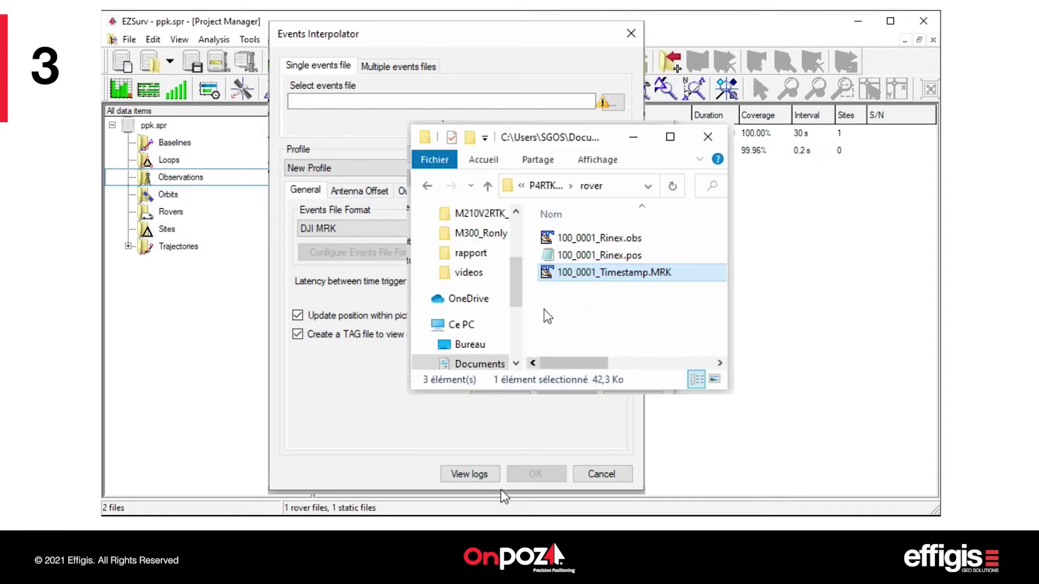
{"action": "left_click_drag", "start_coordinate": [601, 273], "coordinate": [541, 101]}
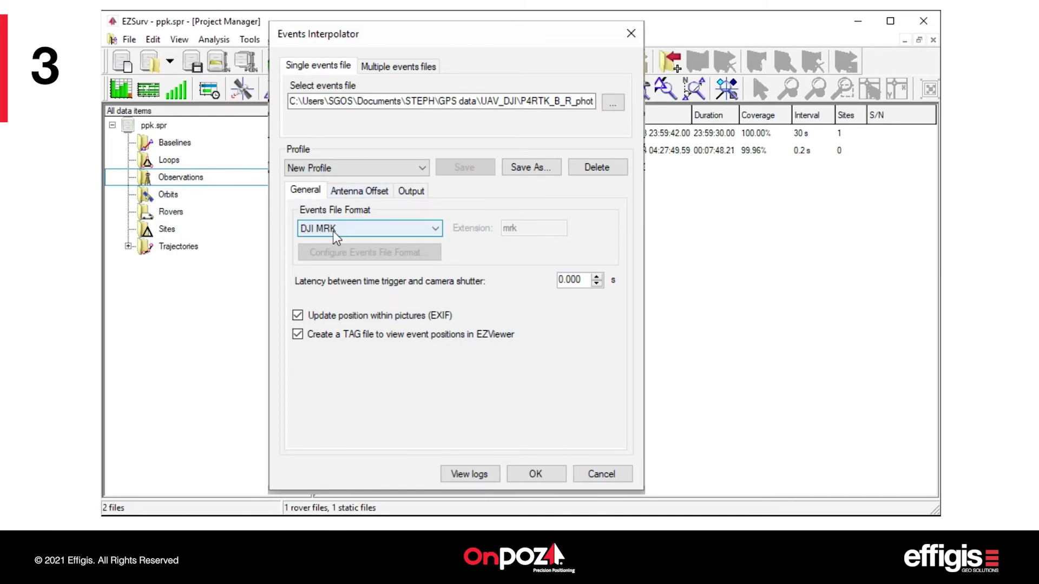
Choose the <Custom> events file format with extension mrk
{"action": "left_click", "coordinate": [435, 228]}
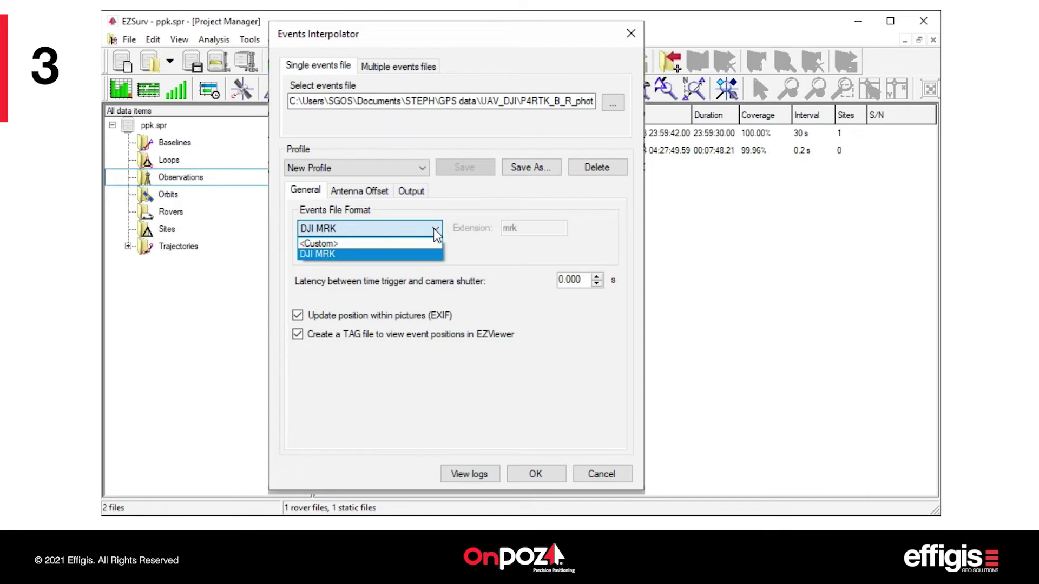
{"action": "left_click", "coordinate": [421, 245]}
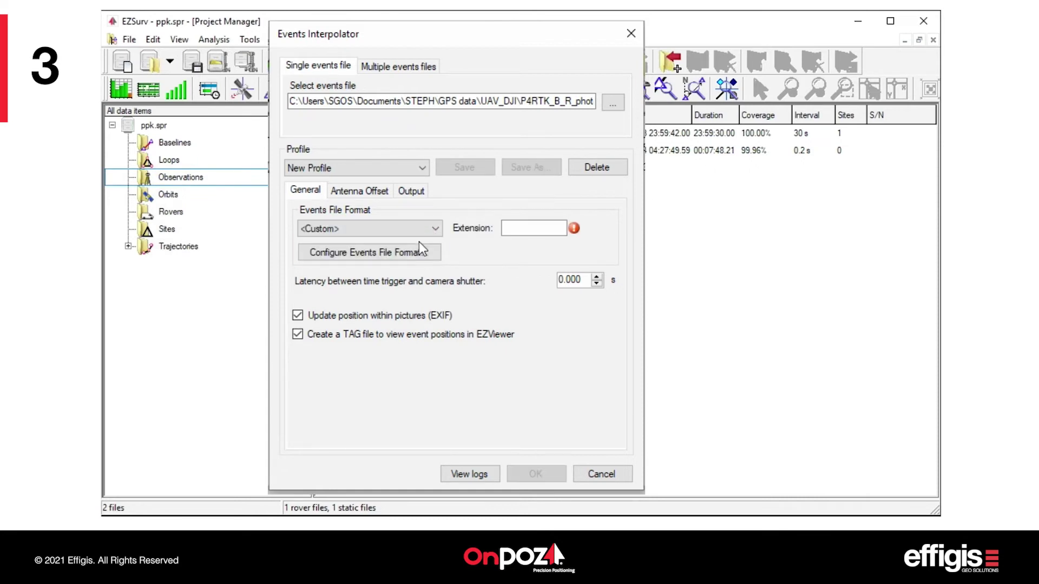
{"action": "left_click", "coordinate": [529, 225]}
{"action": "type", "text": "mrk"}
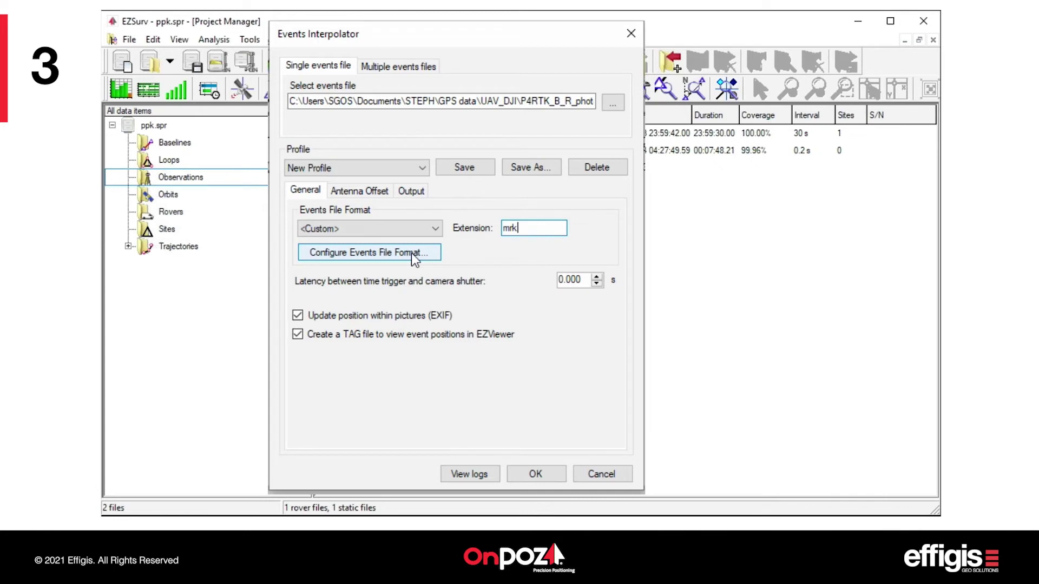
Define the custom events format as tab-delimited, skipping one header line, with the first column as GPS Second
{"action": "left_click", "coordinate": [412, 252]}
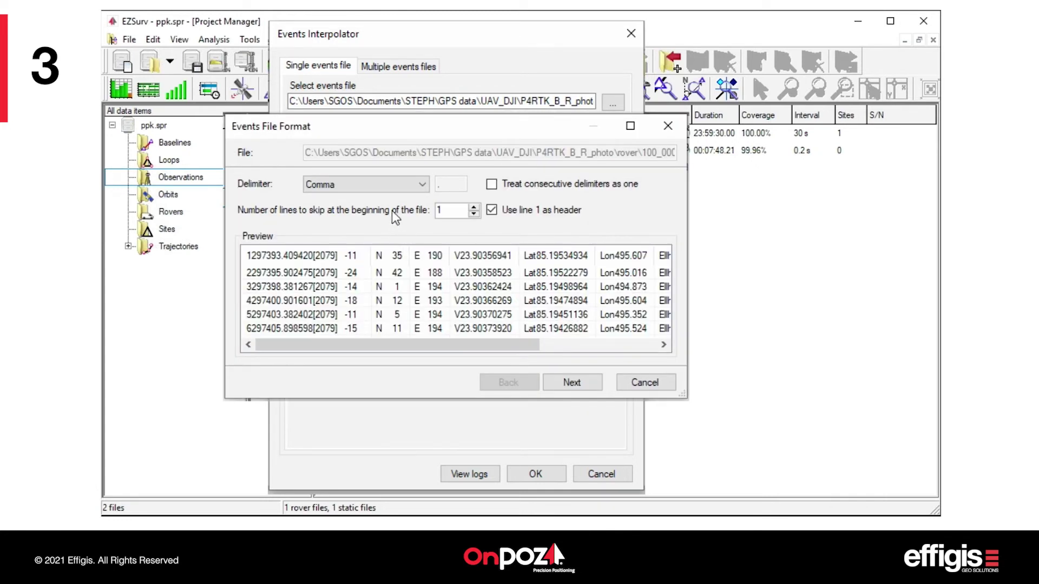
{"action": "left_click", "coordinate": [418, 183]}
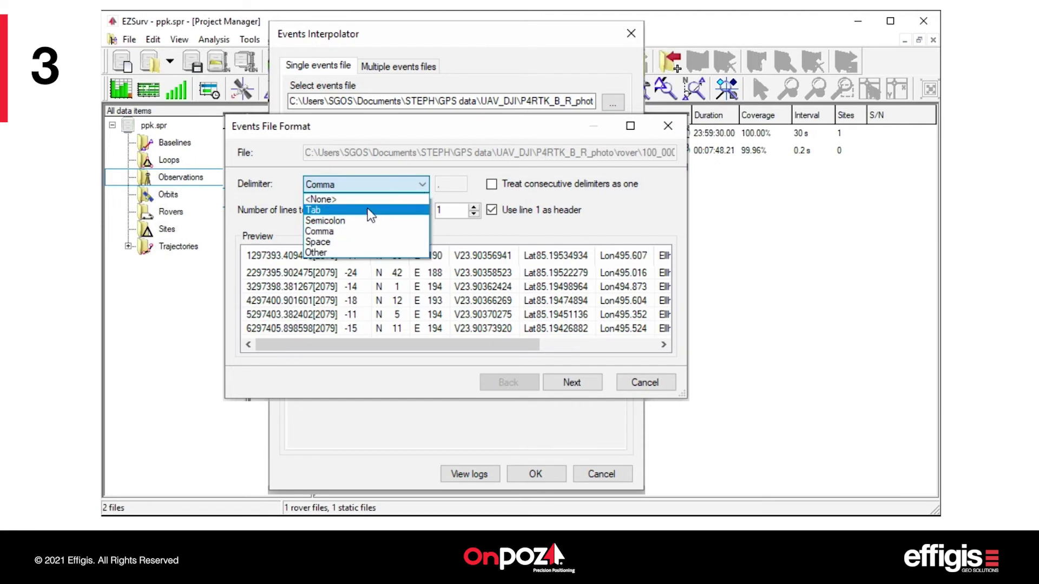
{"action": "left_click", "coordinate": [371, 211]}
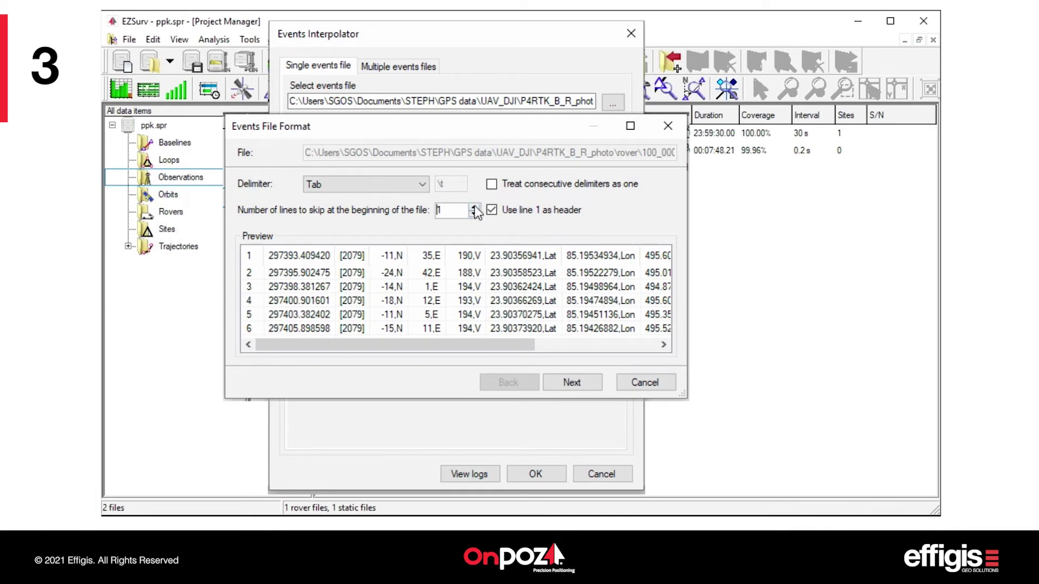
{"action": "left_click", "coordinate": [474, 207]}
{"action": "left_click", "coordinate": [574, 381]}
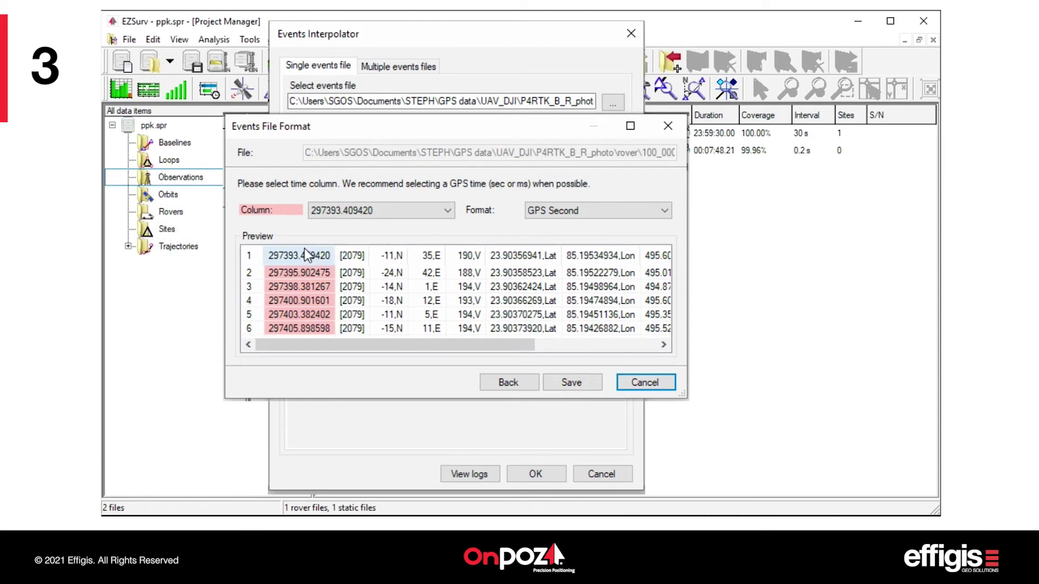
{"action": "left_click", "coordinate": [547, 211]}
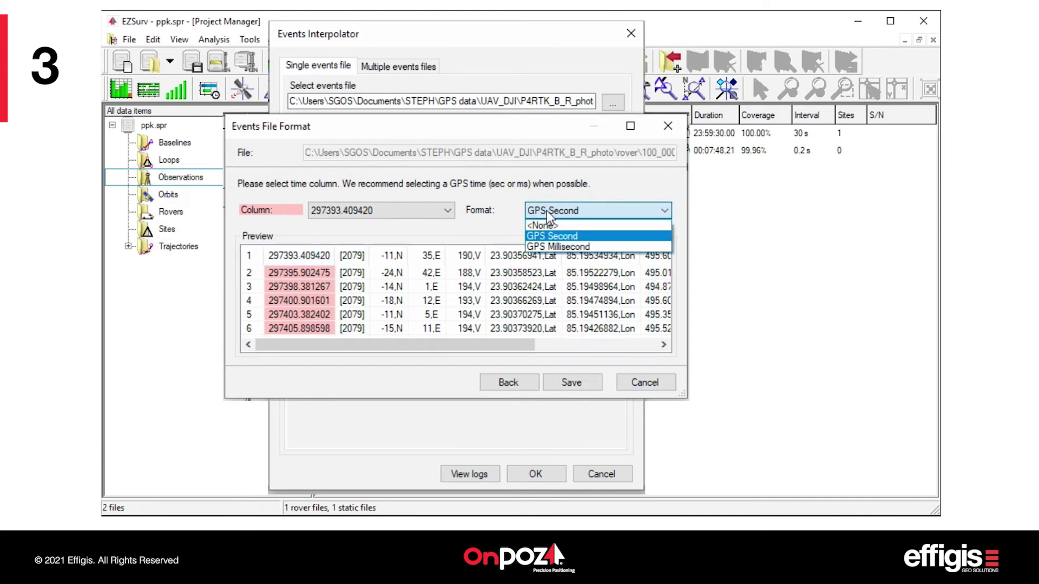
{"action": "left_click", "coordinate": [547, 216]}
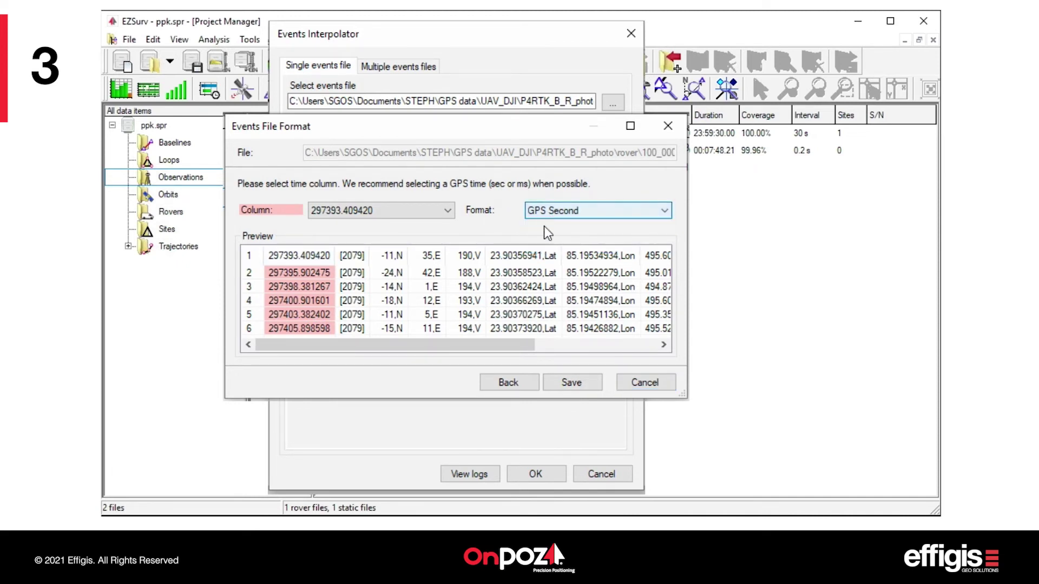
{"action": "left_click", "coordinate": [572, 386]}
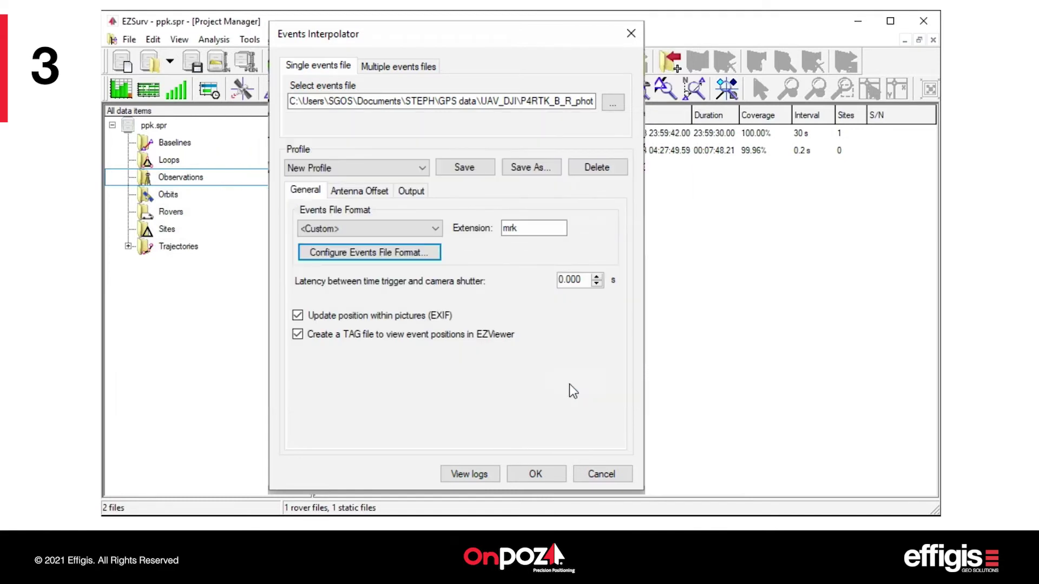
Set the events format back to DJI MRK, keep latency at 0.000 s, and enable EXIF update and TAG file
{"action": "left_click", "coordinate": [433, 229]}
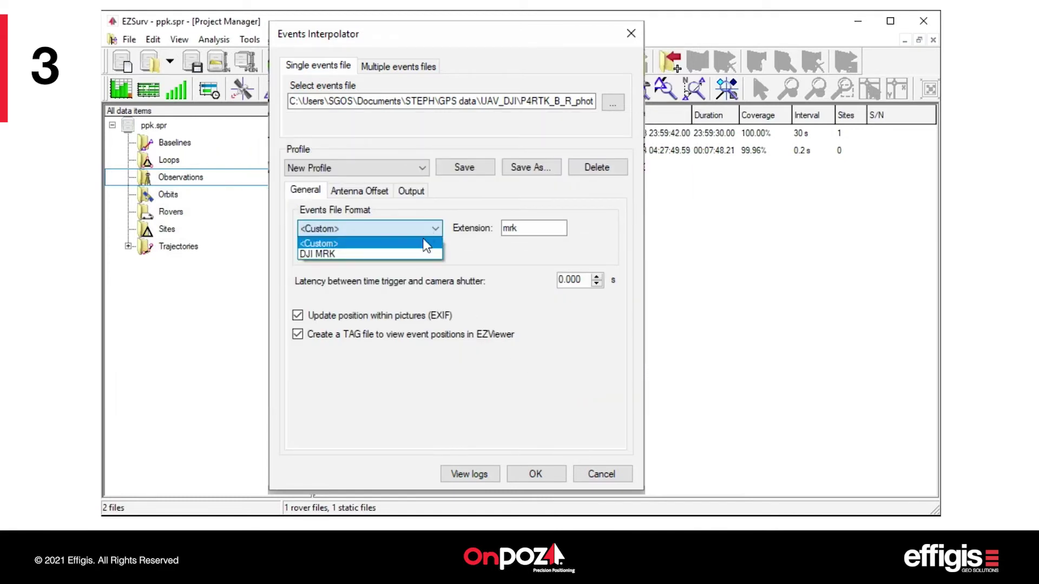
{"action": "left_click", "coordinate": [421, 255]}
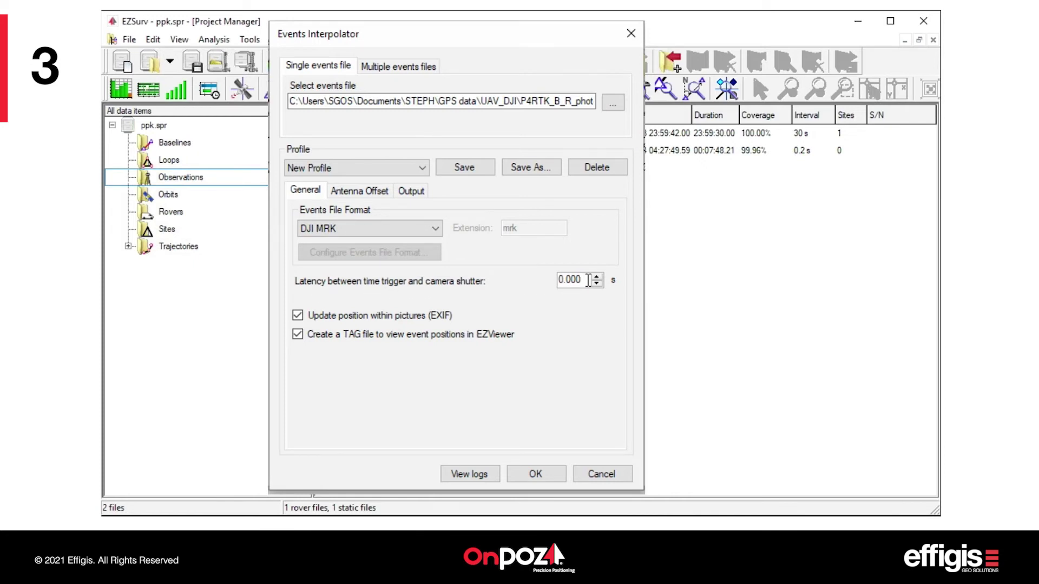
{"action": "left_click_drag", "start_coordinate": [580, 280], "coordinate": [566, 282]}
{"action": "type", "text": "3"}
{"action": "key", "text": "BackSpace"}
{"action": "type", "text": "0"}
{"action": "left_click", "coordinate": [298, 316]}
{"action": "left_click", "coordinate": [298, 335]}
Check that the camera-to-antenna offsets dX, dY and dZ are all 0.000 m
{"action": "left_click", "coordinate": [383, 198]}
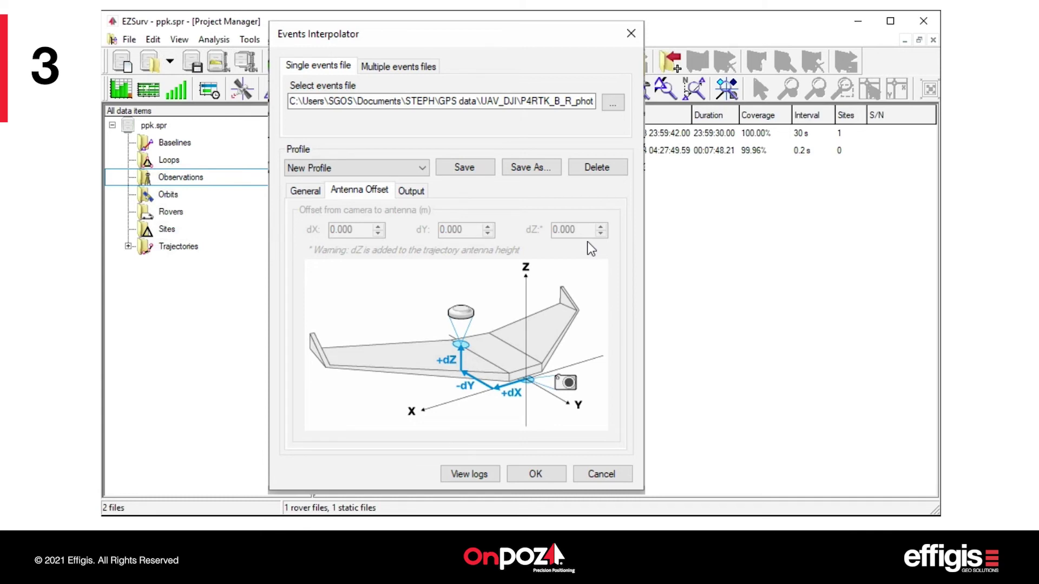
Set the events output format to CSV
{"action": "left_click", "coordinate": [404, 194]}
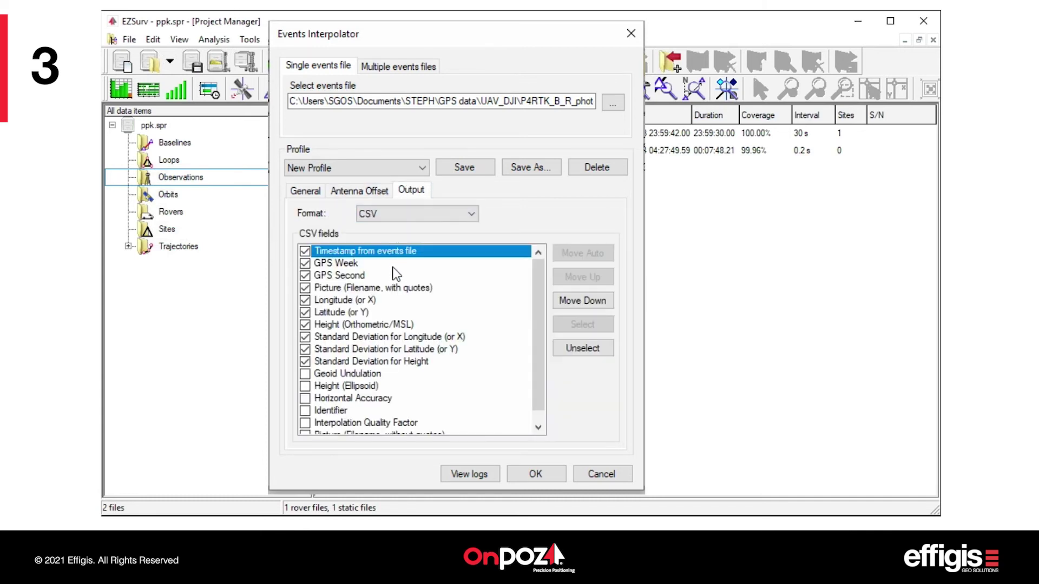
{"action": "left_click", "coordinate": [452, 214]}
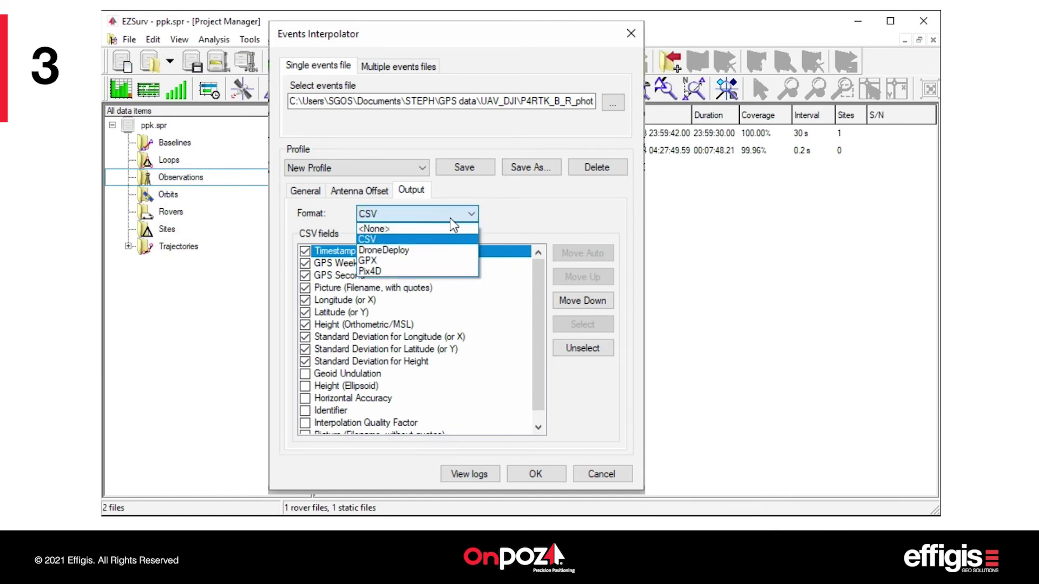
{"action": "left_click", "coordinate": [444, 228]}
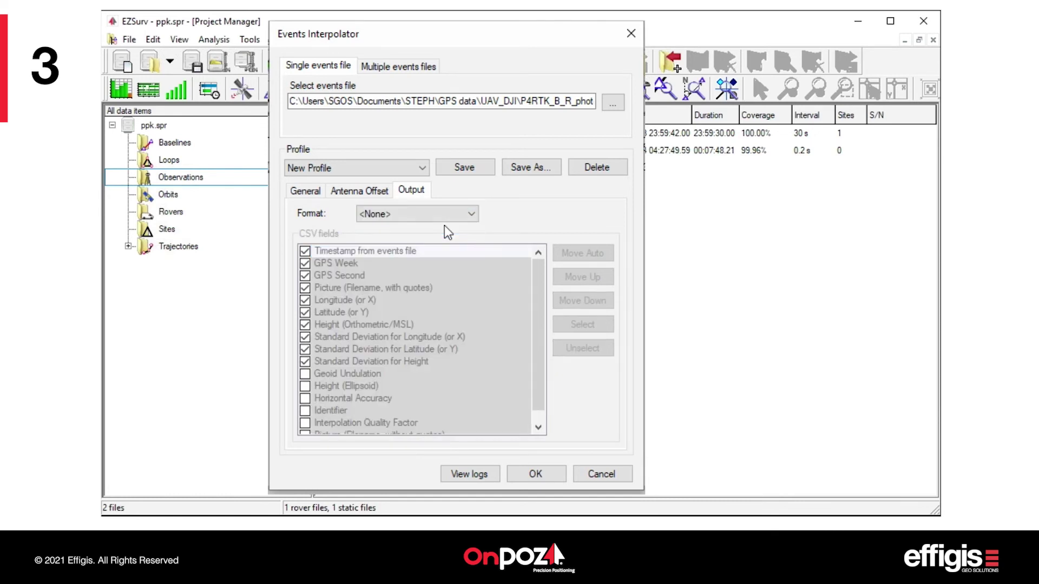
{"action": "left_click", "coordinate": [471, 214]}
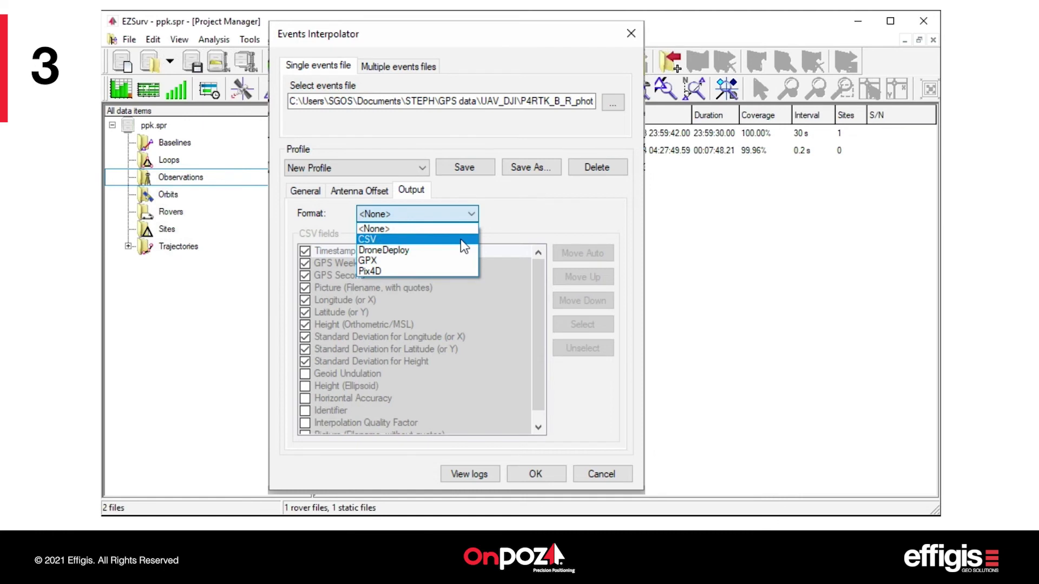
{"action": "left_click", "coordinate": [464, 247]}
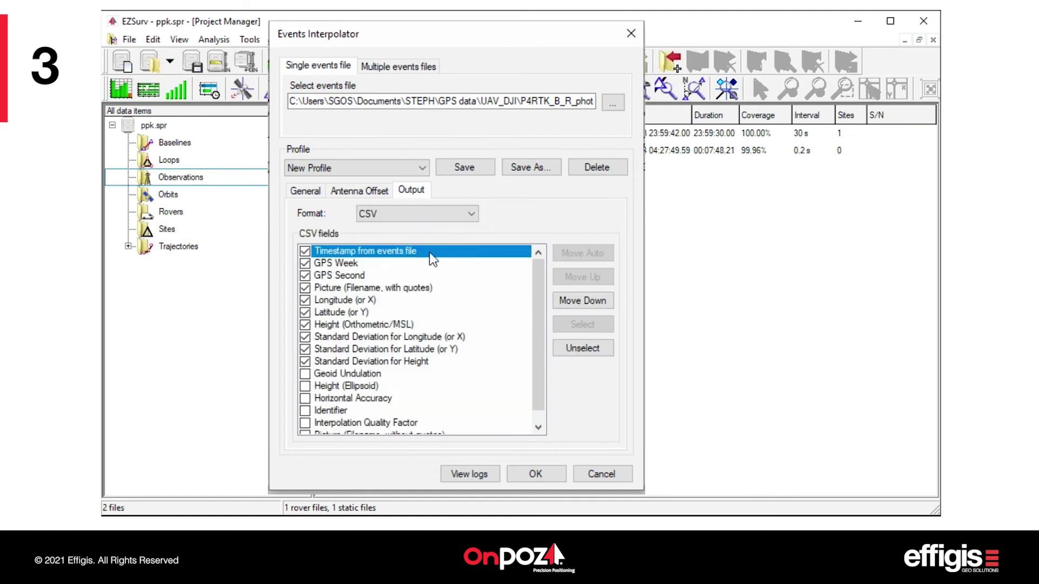
Drop Height (Orthometric/MSL) and add Height (Ellipsoid) right after Latitude in the CSV fields
{"action": "left_click", "coordinate": [305, 326]}
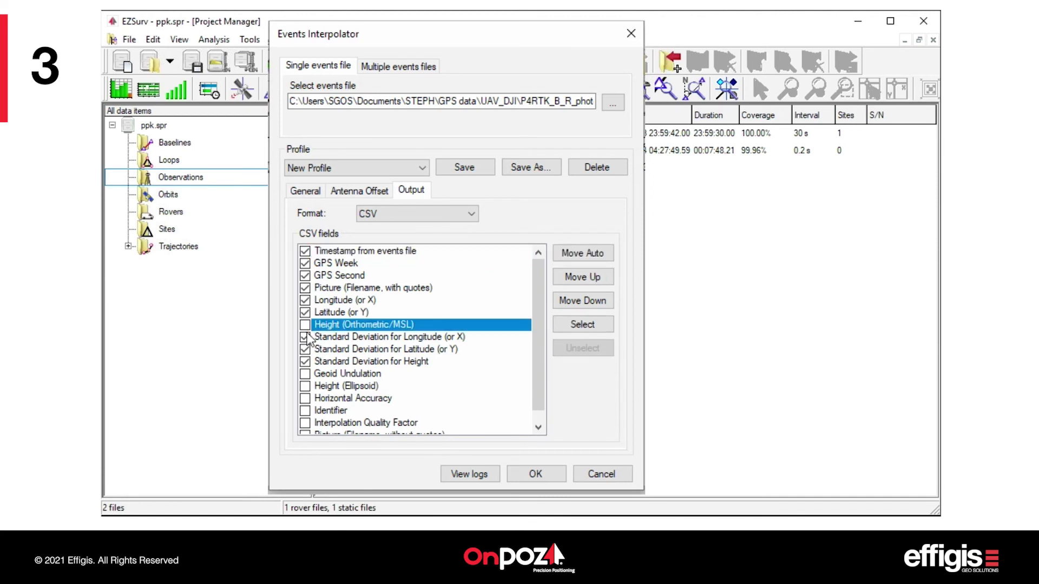
{"action": "left_click", "coordinate": [305, 387]}
{"action": "left_click", "coordinate": [305, 388]}
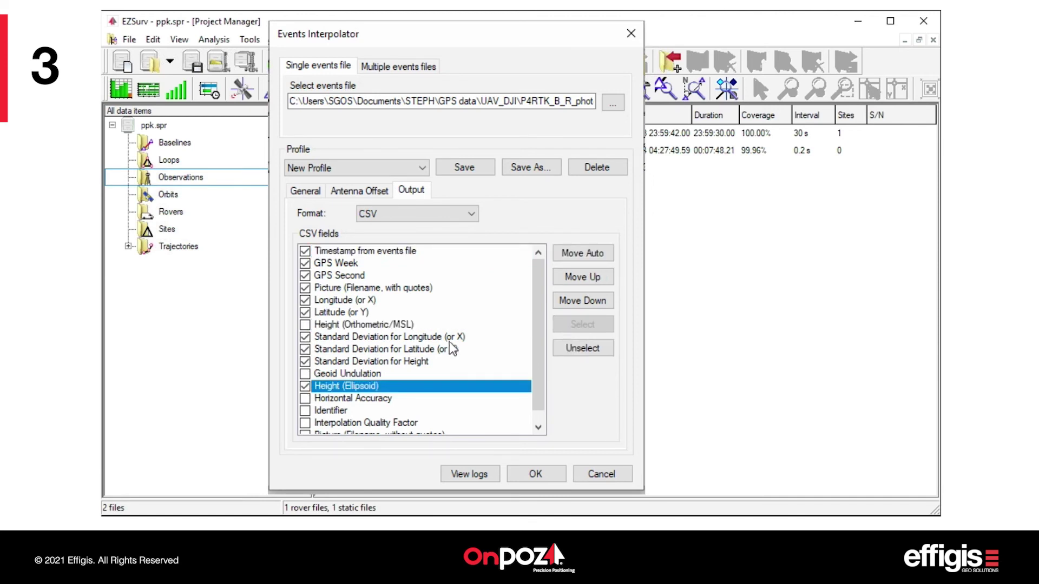
{"action": "left_click", "coordinate": [598, 278]}
{"action": "left_click", "coordinate": [598, 277]}
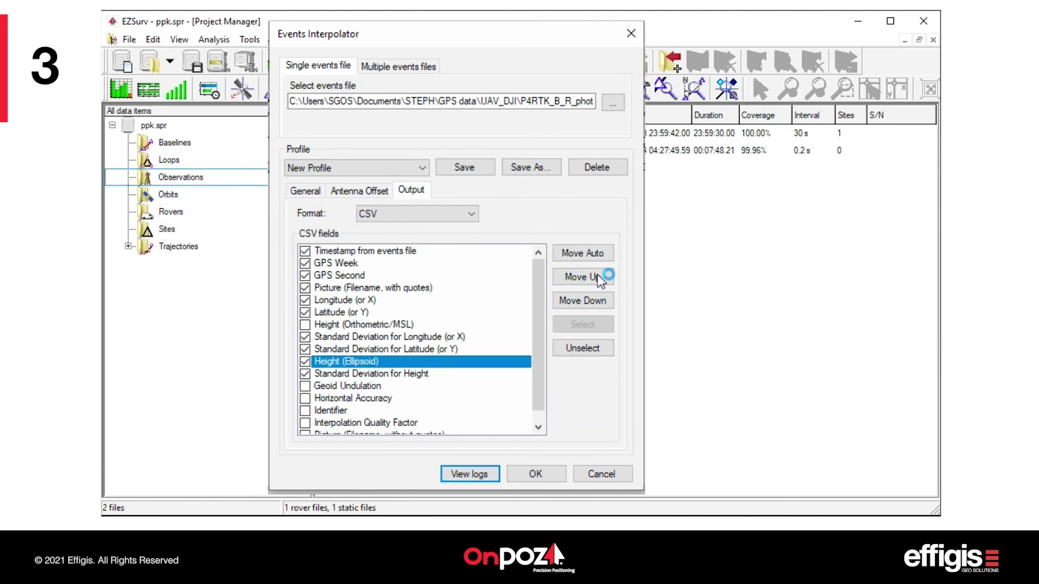
{"action": "left_click", "coordinate": [599, 277]}
{"action": "left_click", "coordinate": [599, 278]}
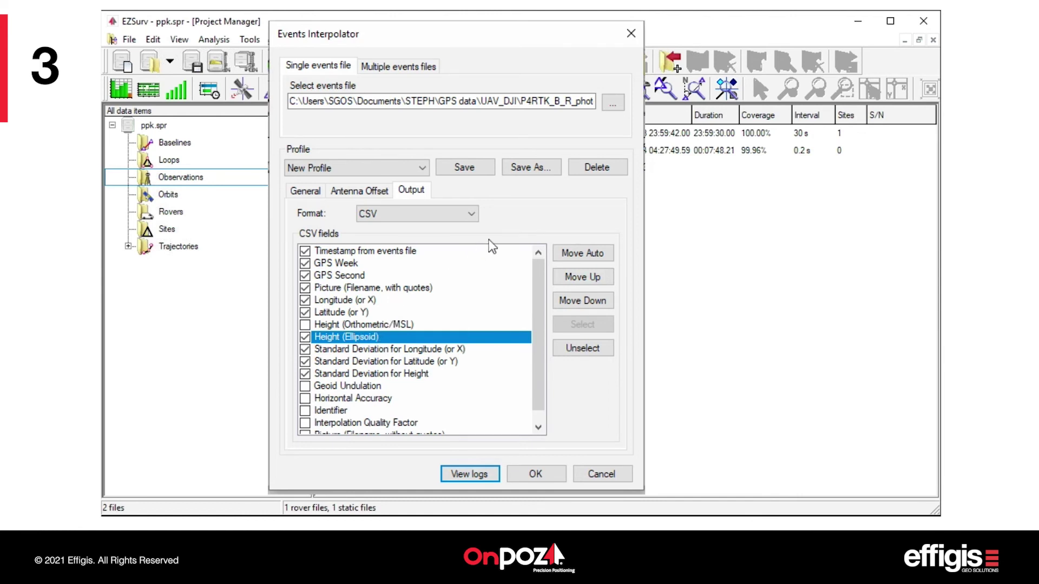
Save the settings as a profile named 'My drone' and keep it selected
{"action": "left_click", "coordinate": [528, 168]}
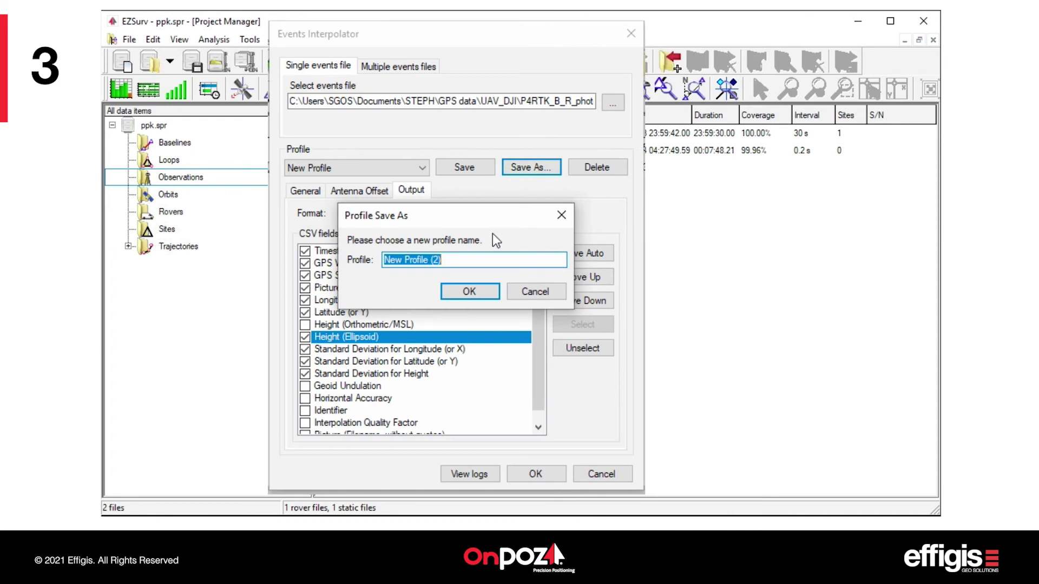
{"action": "type", "text": "My dron"}
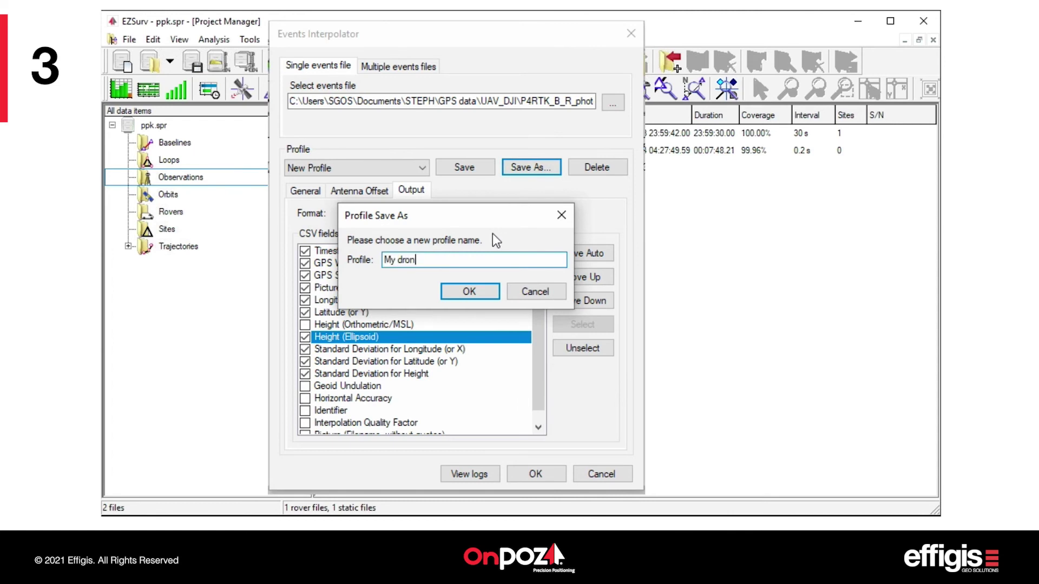
{"action": "type", "text": "e"}
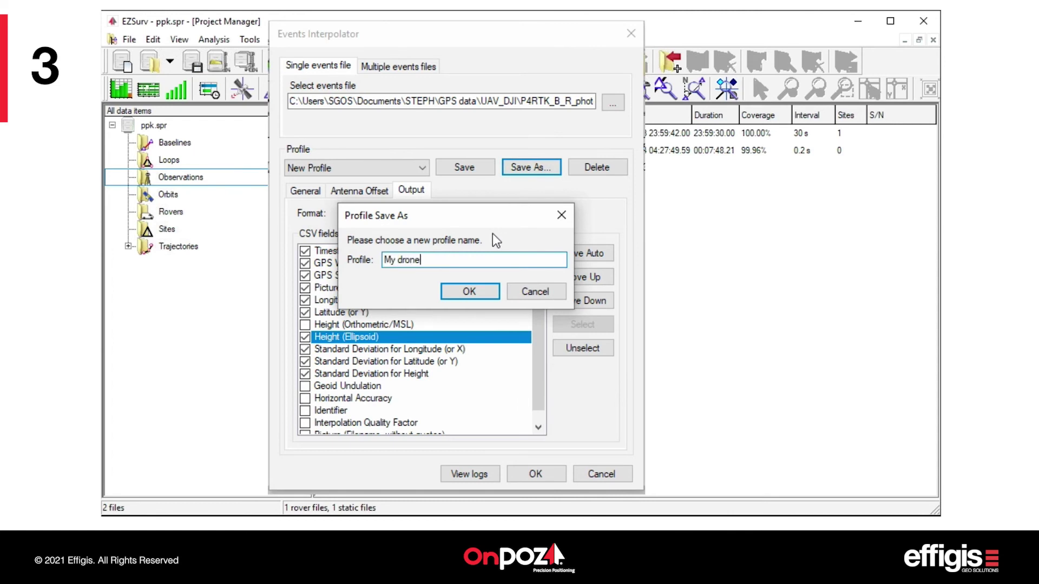
{"action": "left_click", "coordinate": [469, 292]}
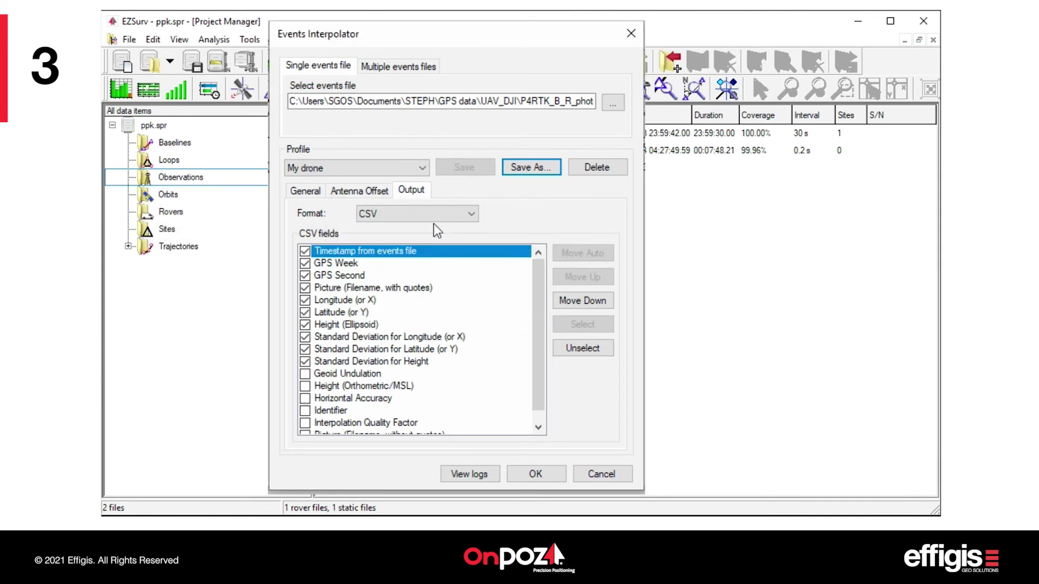
{"action": "left_click", "coordinate": [417, 168]}
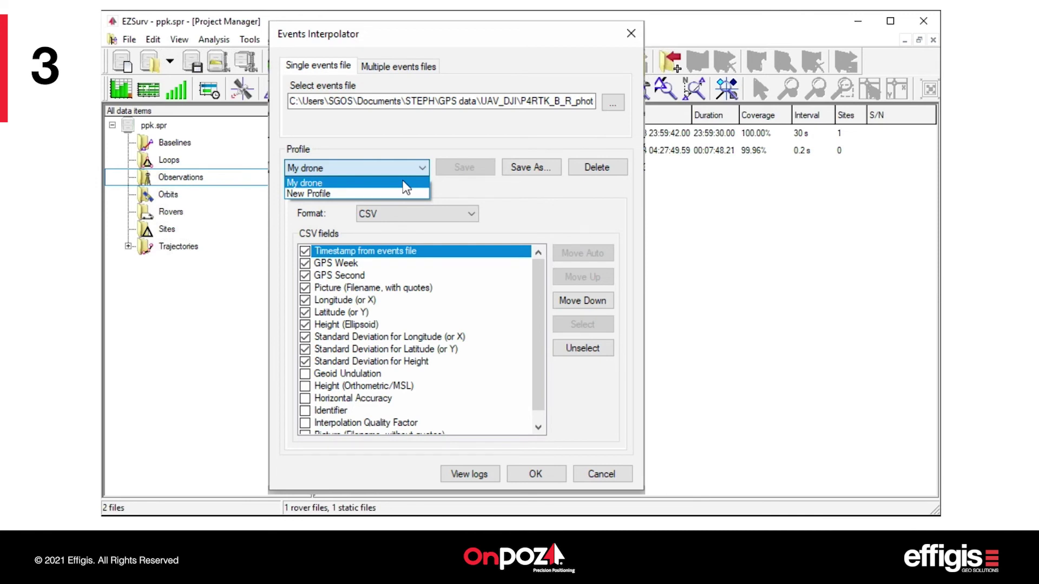
{"action": "left_click", "coordinate": [403, 183]}
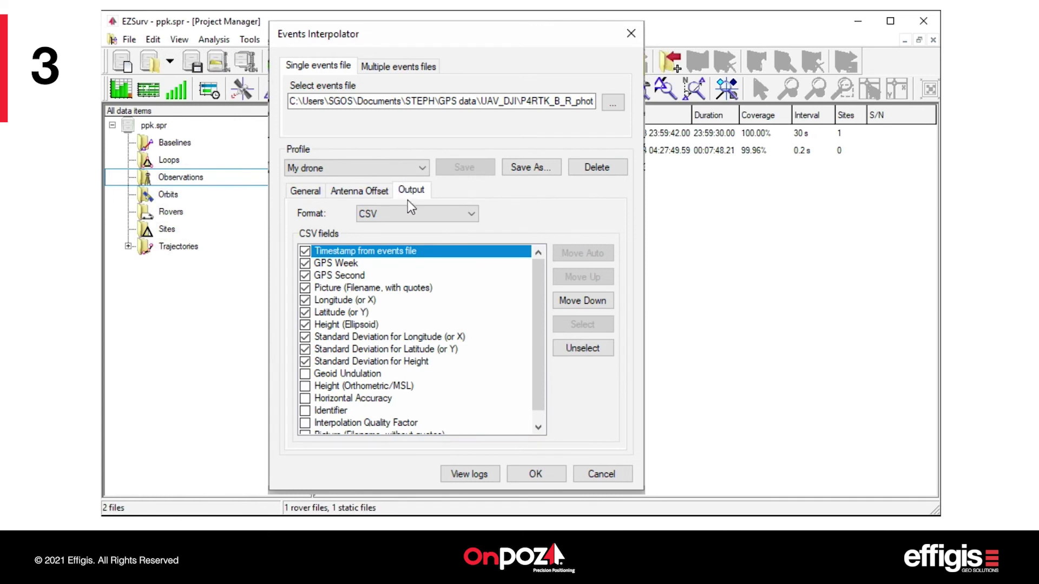
Start the interpolation and choose P4RTK_B_R_photo > photo as the picture folder
{"action": "left_click", "coordinate": [540, 472]}
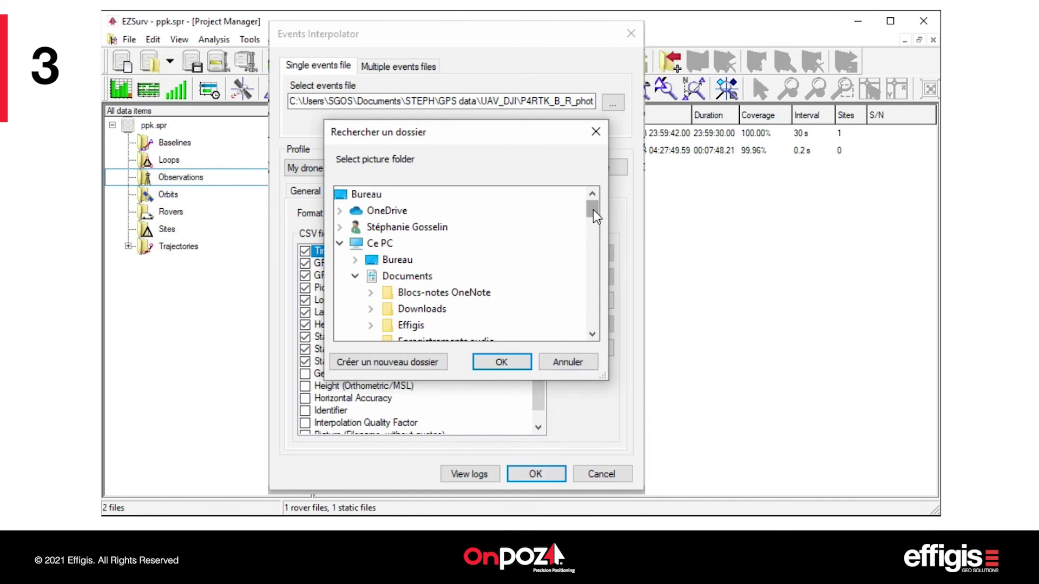
{"action": "left_click_drag", "start_coordinate": [594, 210], "coordinate": [592, 276]}
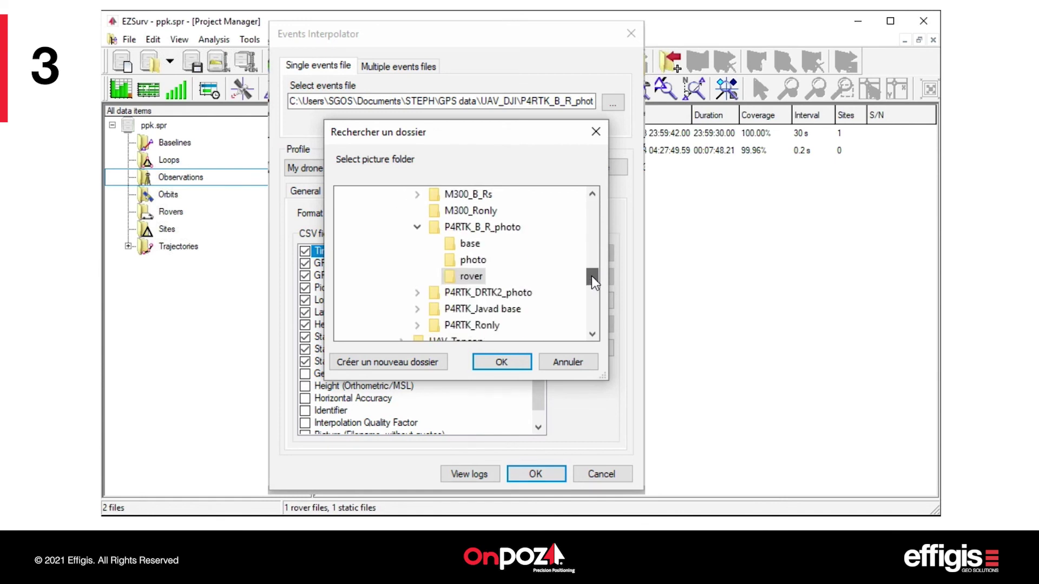
{"action": "left_click", "coordinate": [473, 262]}
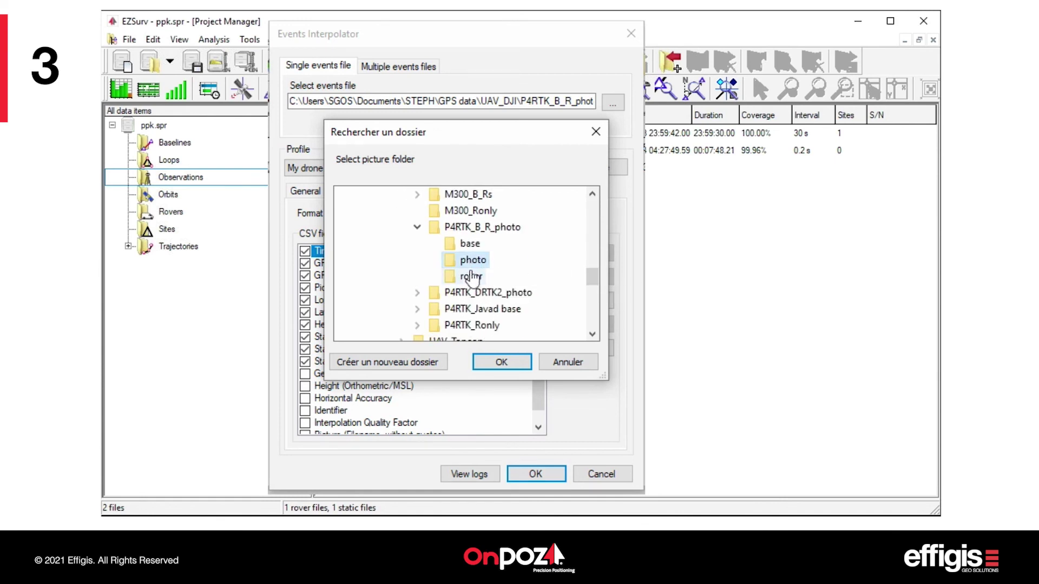
{"action": "left_click", "coordinate": [491, 363]}
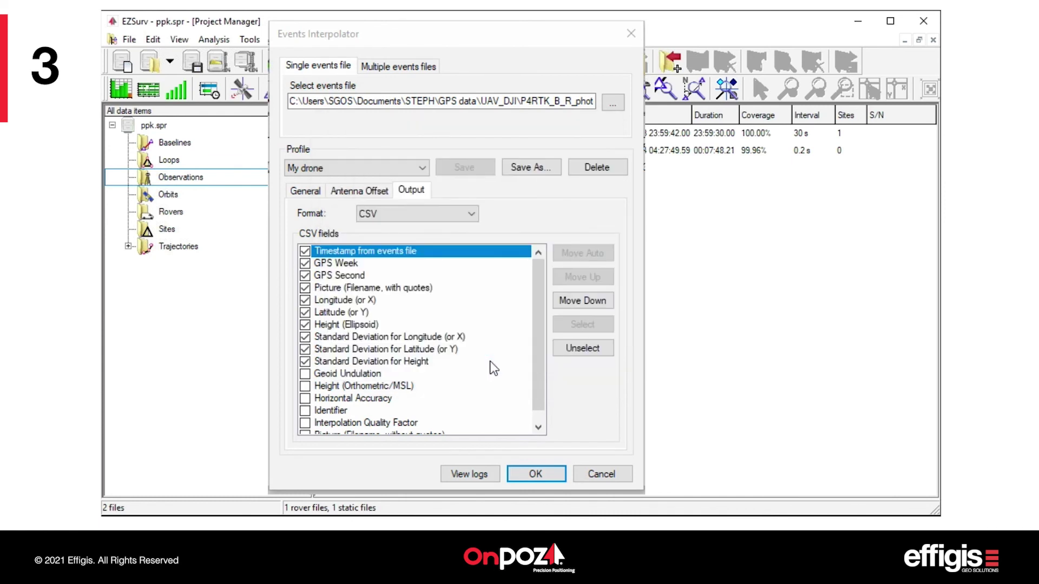
Finish interpolating all 332 events to CSV and launch OnPOZ EZViewer
{"action": "key", "text": "Return"}
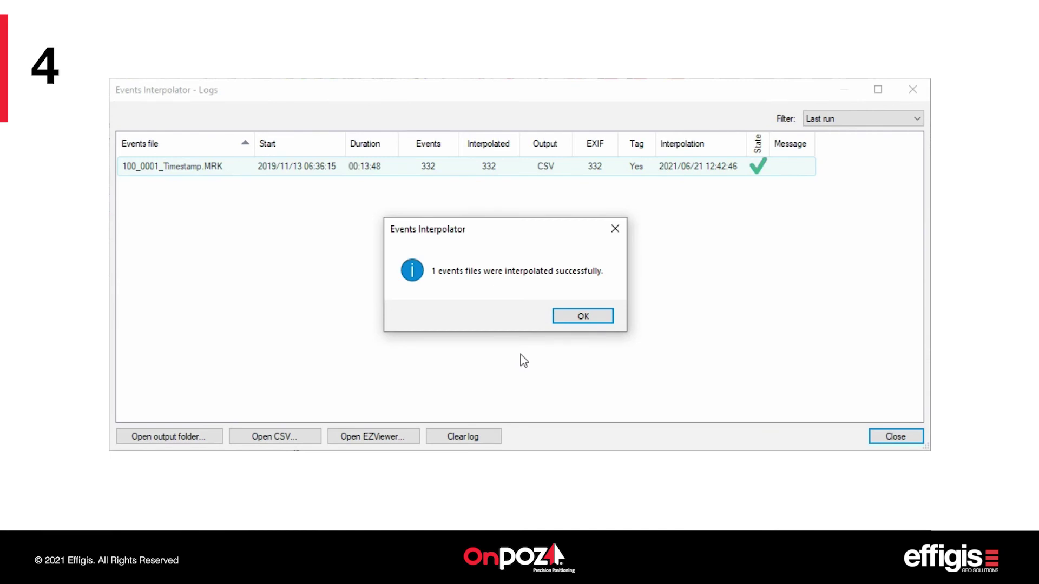
{"action": "left_click", "coordinate": [580, 319]}
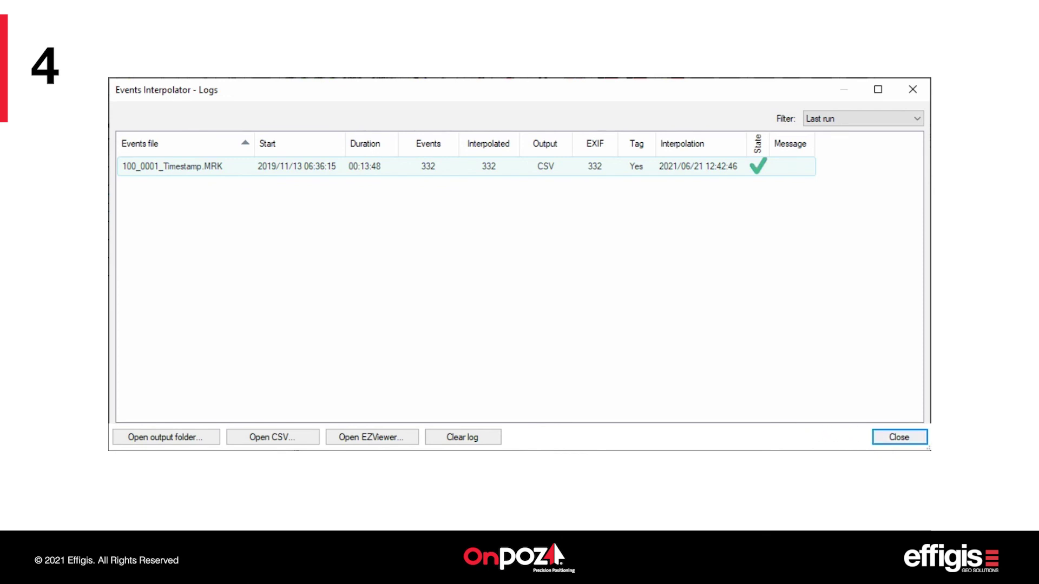
{"action": "left_click", "coordinate": [368, 438]}
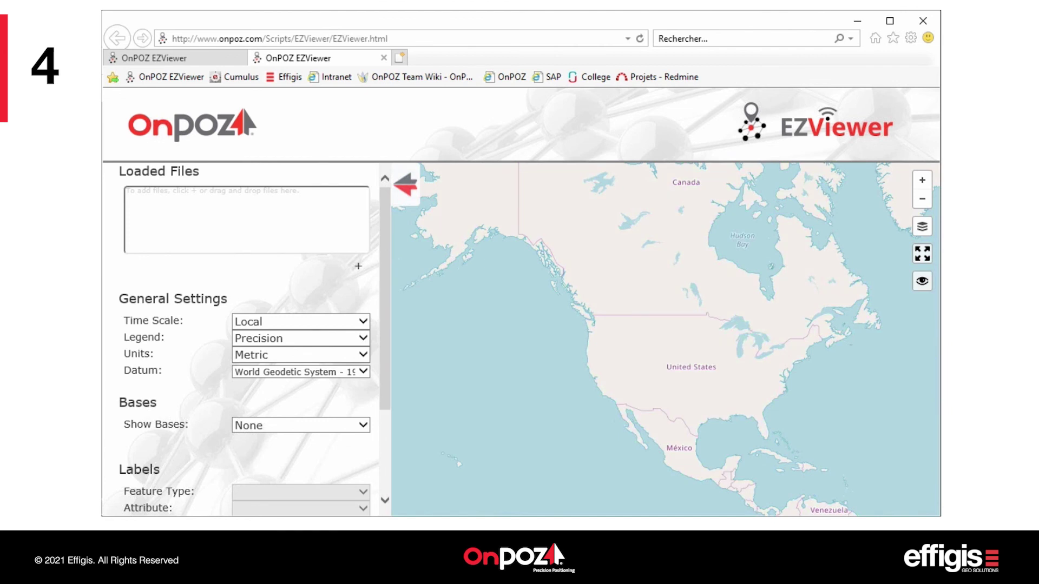
Load Rover.pos into EZViewer and show its trajectory with a Precision colour legend
{"action": "key", "text": "alt+Tab"}
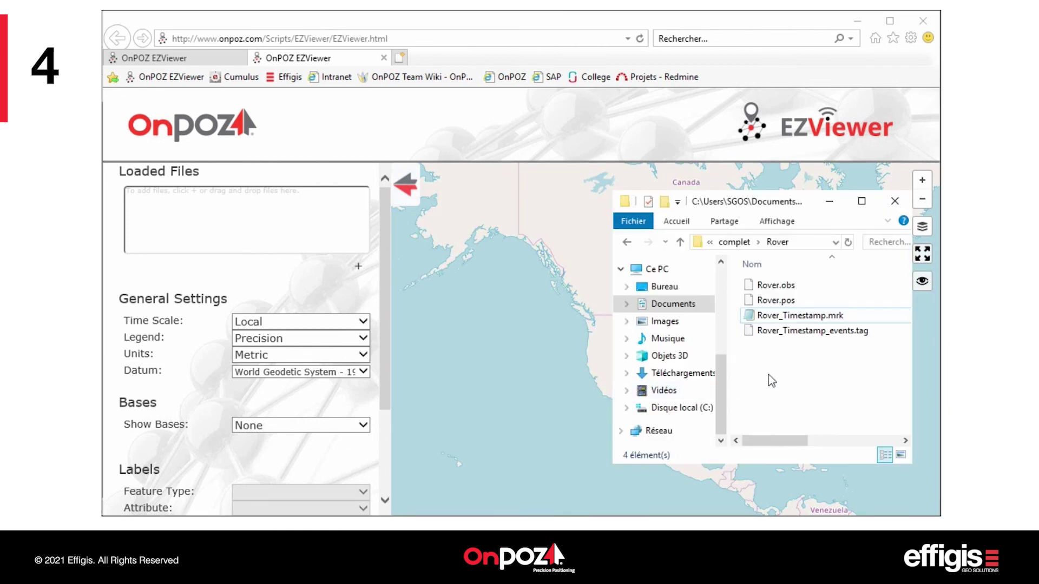
{"action": "left_click_drag", "start_coordinate": [785, 304], "coordinate": [316, 216]}
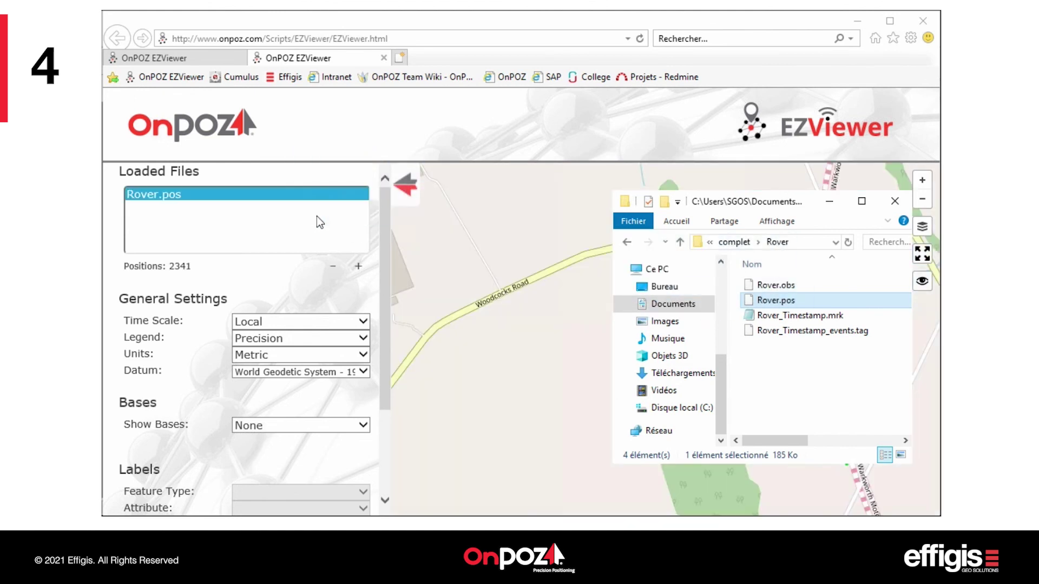
{"action": "left_click", "coordinate": [828, 204]}
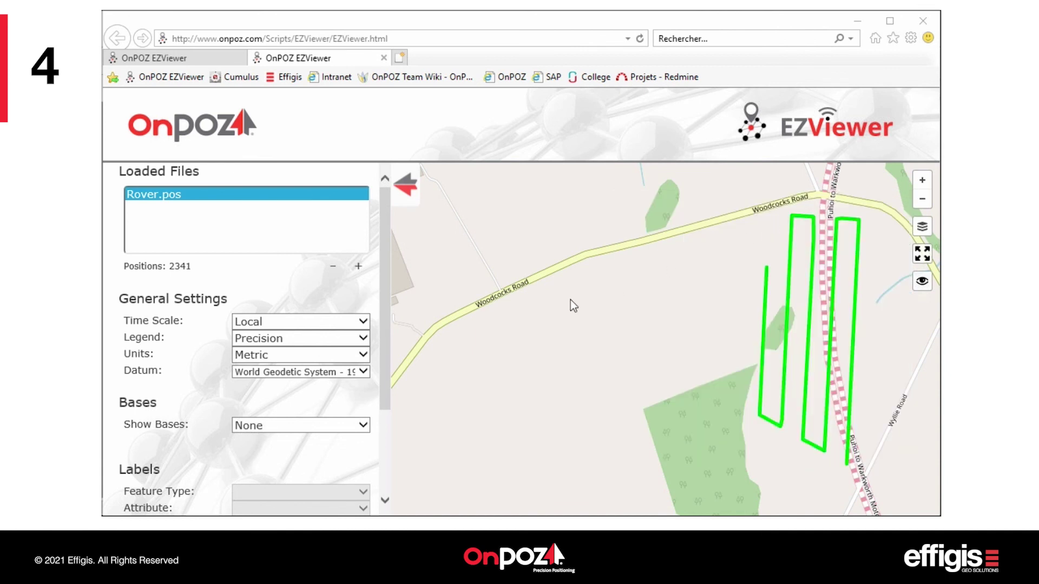
{"action": "left_click", "coordinate": [341, 336]}
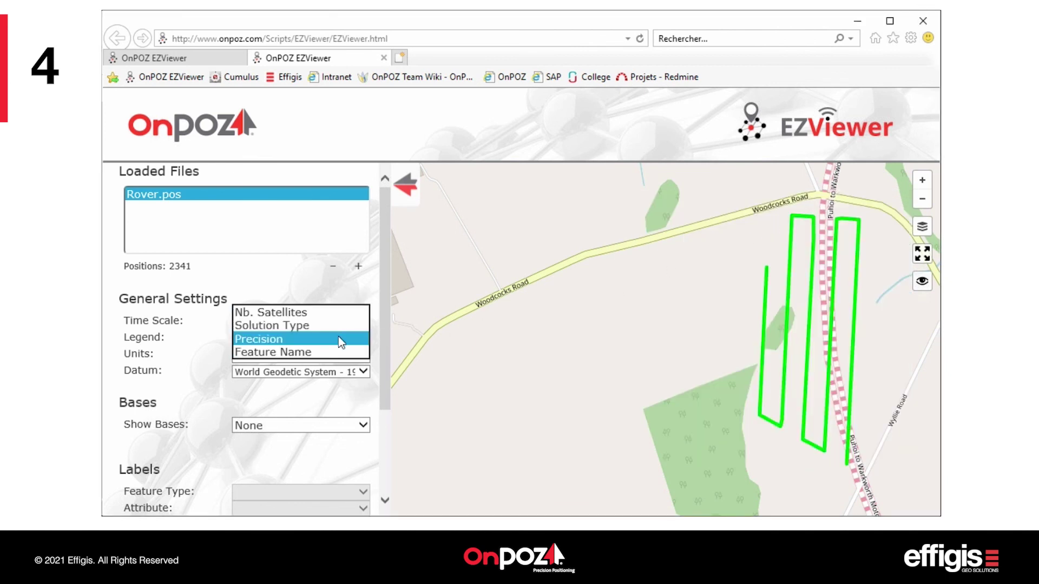
{"action": "left_click", "coordinate": [306, 337]}
{"action": "mouse_move", "coordinate": [921, 286]}
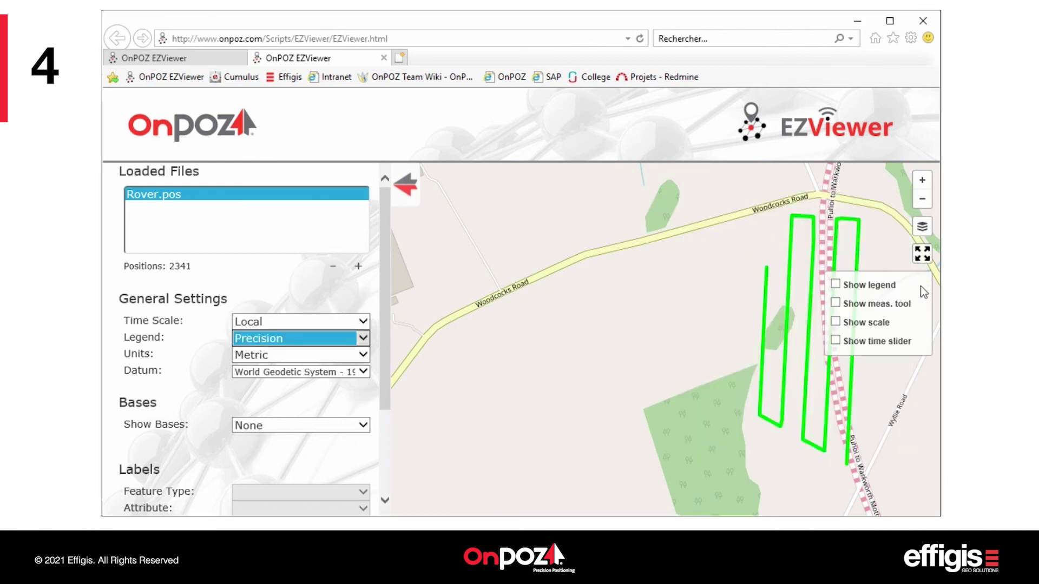
{"action": "left_click", "coordinate": [875, 287]}
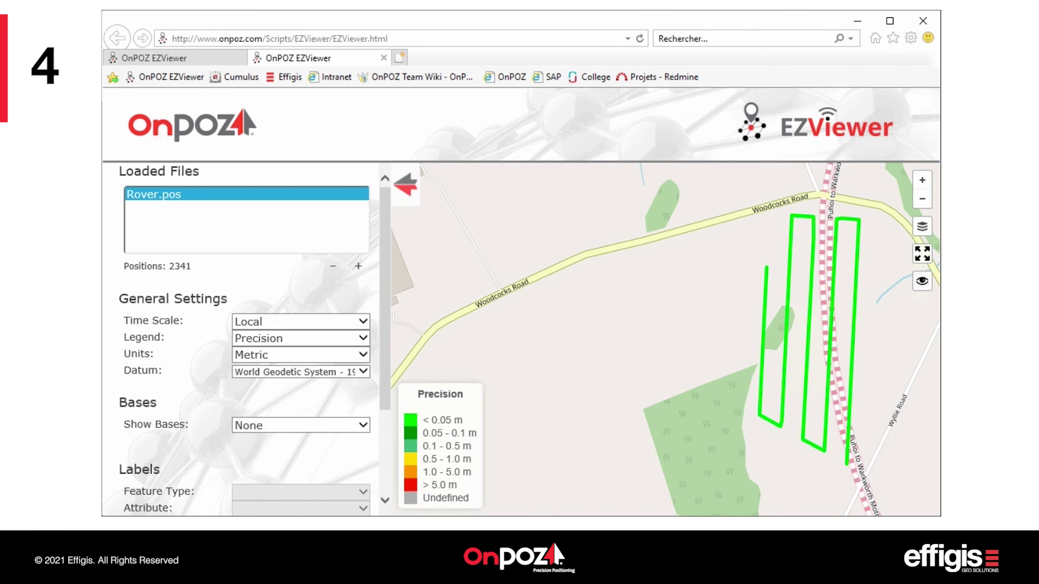
Add Rover_Timestamp_events.tag to EZViewer's Loaded Files and zoom in on its 163 event markers
{"action": "key", "text": "alt+Tab"}
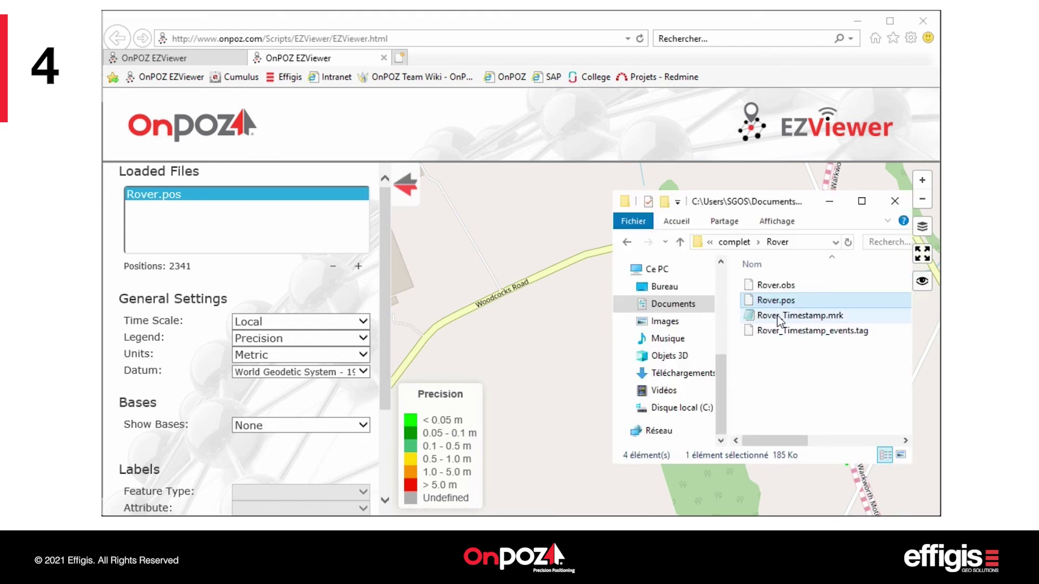
{"action": "left_click_drag", "start_coordinate": [790, 332], "coordinate": [310, 236]}
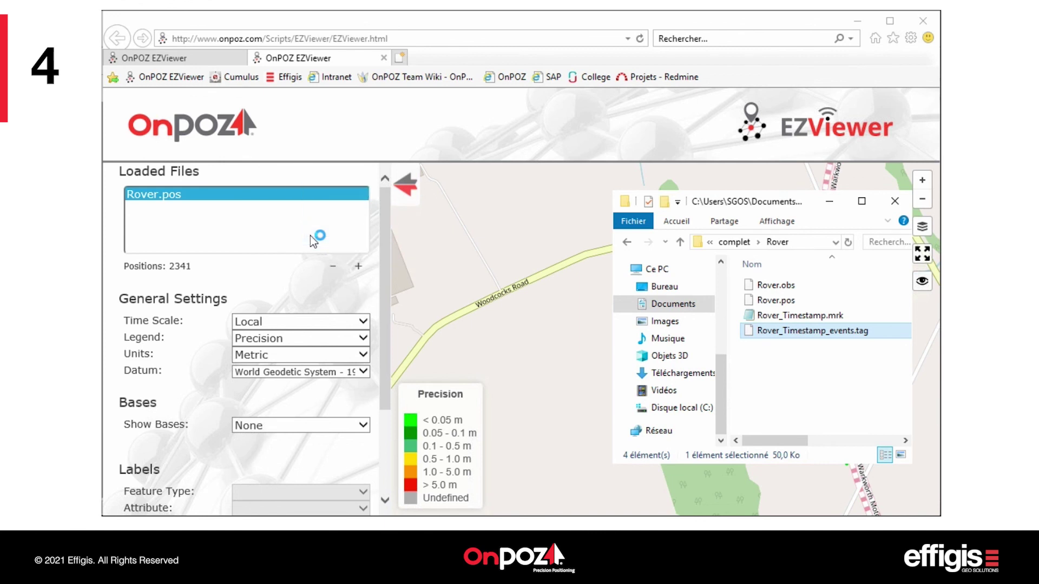
{"action": "left_click", "coordinate": [829, 206]}
{"action": "scroll", "coordinate": [712, 252], "scroll_direction": "up", "scroll_amount": 3}
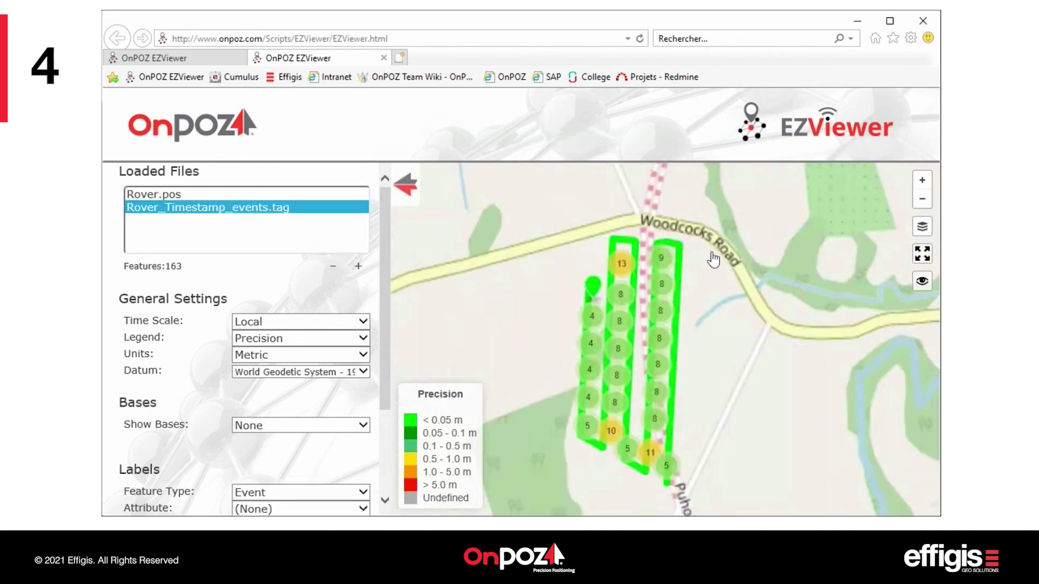
{"action": "scroll", "coordinate": [712, 252], "scroll_direction": "up", "scroll_amount": 1}
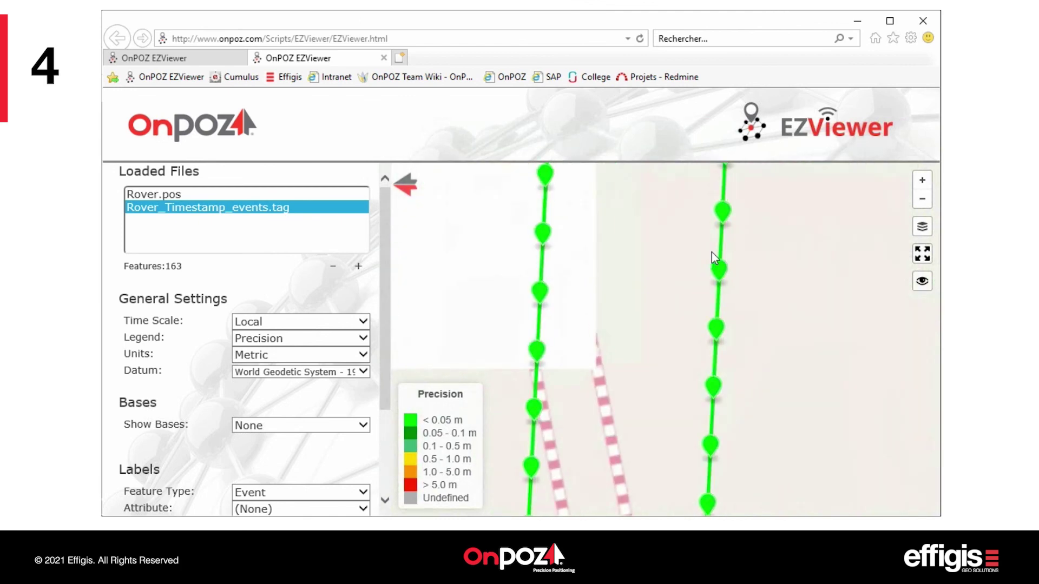